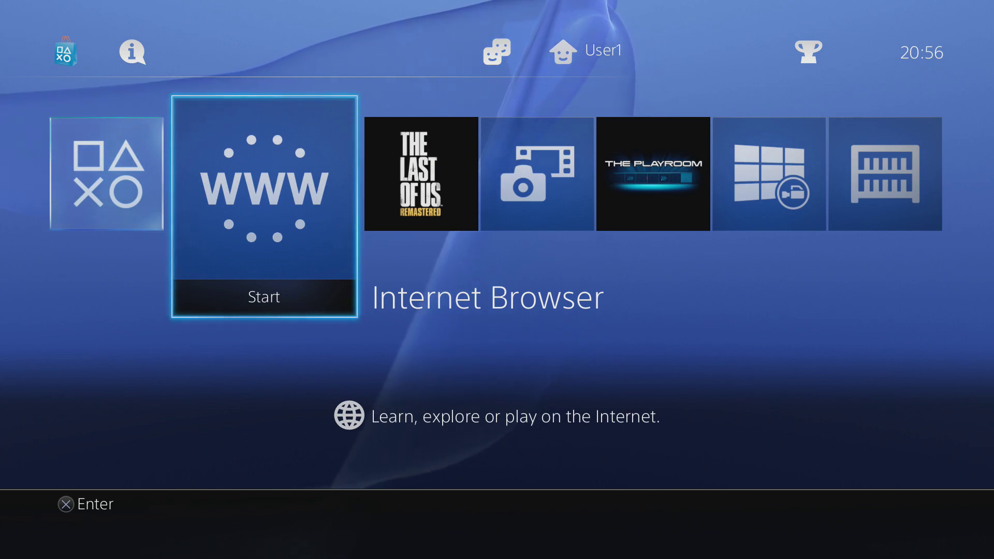
Step: Open Settings from the home screen's function area and highlight User's Guide at the top
{"action": "key", "text": "Right"}
{"action": "key", "text": "Right"}
{"action": "key", "text": "Right"}
{"action": "key", "text": "Right"}
{"action": "key", "text": "Right"}
{"action": "key", "text": "Right"}
{"action": "key", "text": "Up"}
{"action": "key", "text": "Right"}
{"action": "key", "text": "Right"}
{"action": "key", "text": "Right"}
{"action": "key", "text": "Right"}
{"action": "key", "text": "Right"}
{"action": "key", "text": "Right"}
{"action": "key", "text": "Right"}
{"action": "key", "text": "Right"}
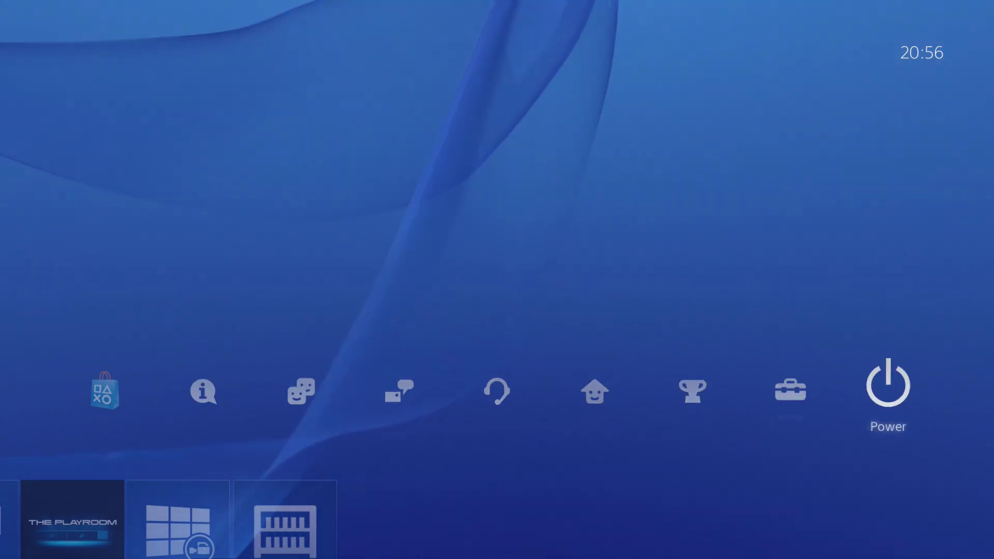
{"action": "key", "text": "Left"}
{"action": "key", "text": "Return"}
{"action": "key", "text": "Up"}
{"action": "key", "text": "Up"}
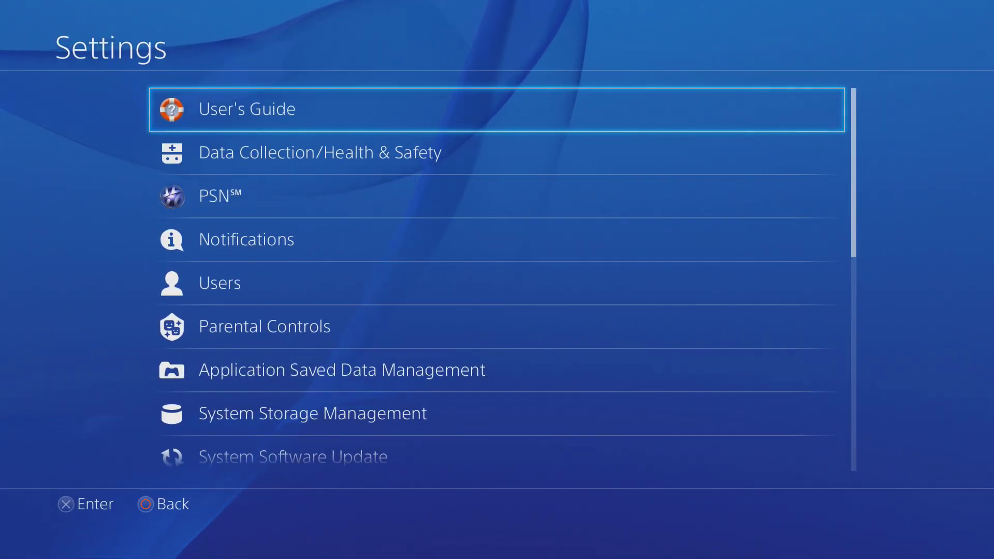
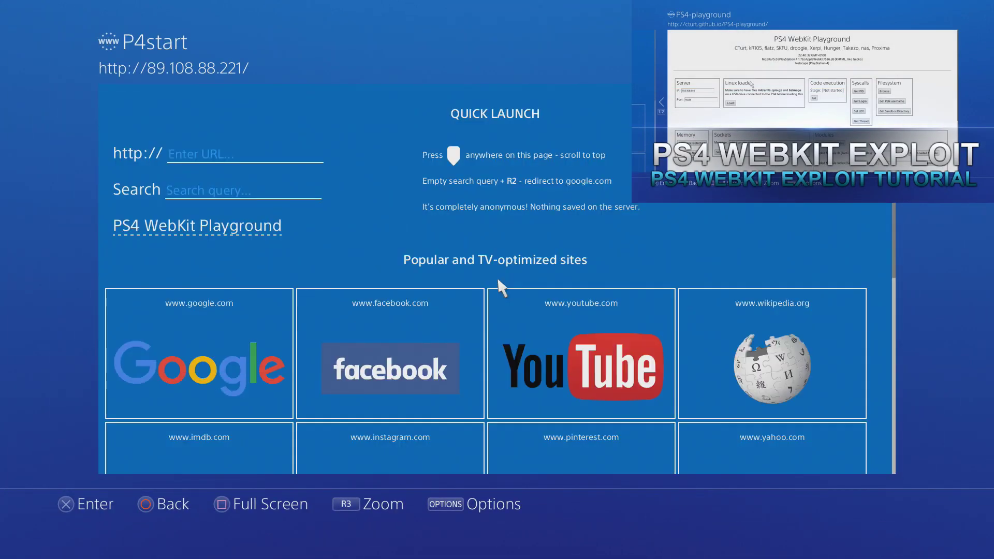
Step: Back out of Settings to the PS4 home screen and launch the Internet Browser app
{"action": "scroll", "coordinate": [495, 331], "scroll_direction": "down", "scroll_amount": 3}
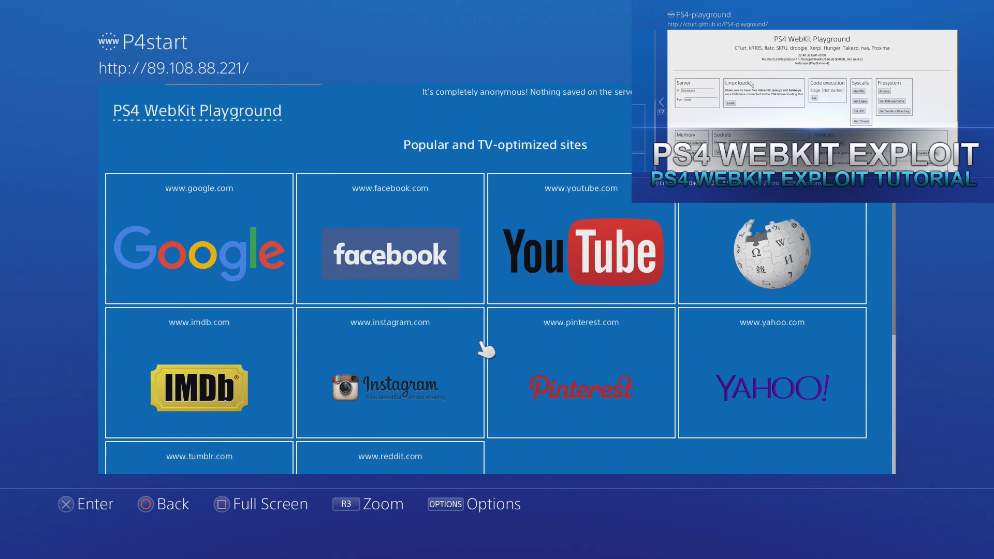
{"action": "scroll", "coordinate": [485, 344], "scroll_direction": "up", "scroll_amount": 3}
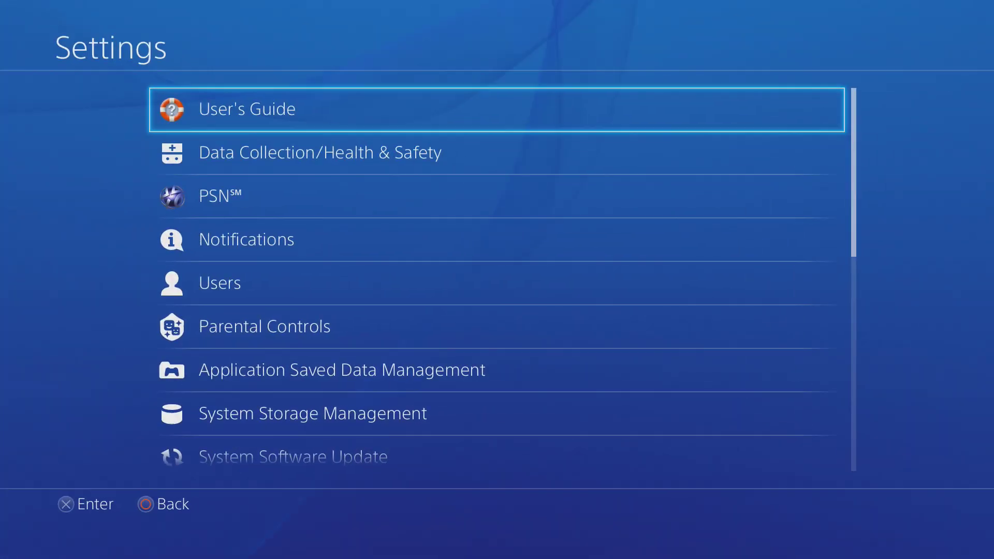
{"action": "key", "text": "Down"}
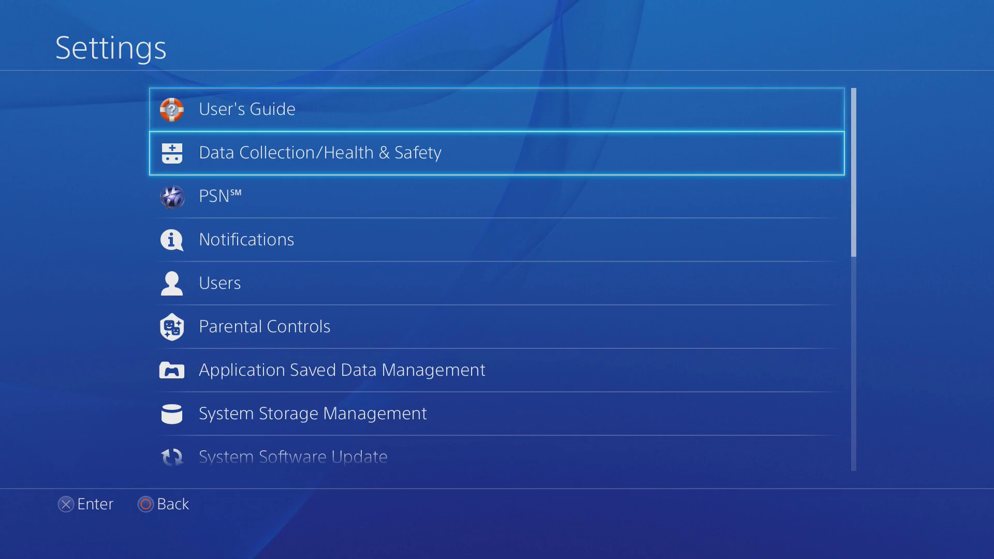
{"action": "key", "text": "Down"}
{"action": "key", "text": "Down"}
{"action": "key", "text": "Down"}
{"action": "key", "text": "Down"}
{"action": "key", "text": "Down"}
{"action": "key", "text": "Down"}
{"action": "key", "text": "Down"}
{"action": "key", "text": "Down"}
{"action": "key", "text": "Down"}
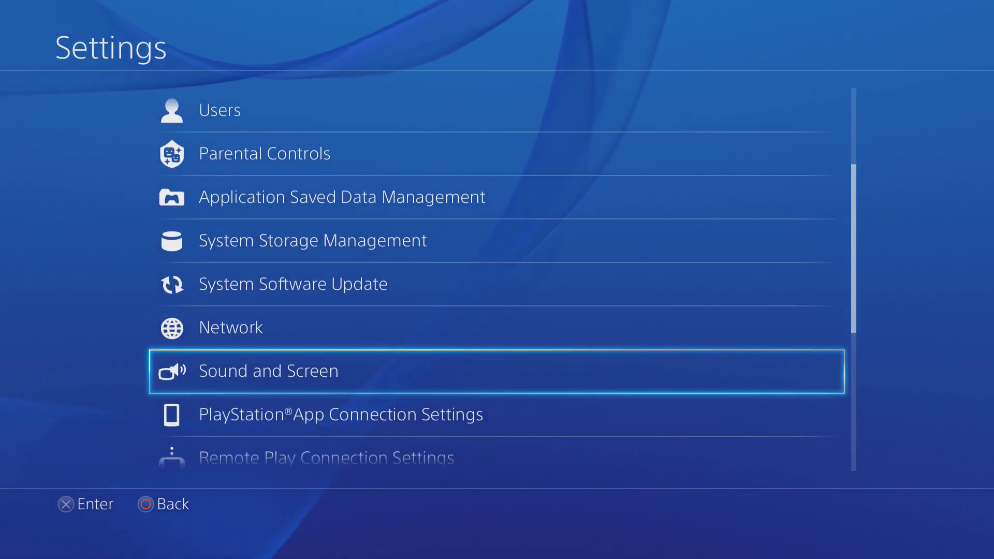
{"action": "key", "text": "Escape"}
{"action": "key", "text": "Down"}
{"action": "key", "text": "Left"}
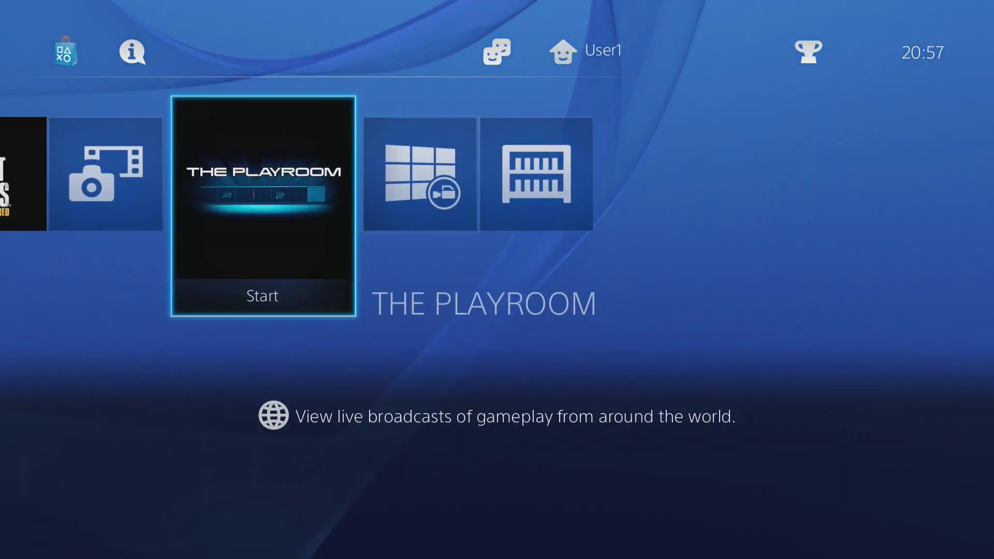
{"action": "key", "text": "Left"}
{"action": "key", "text": "Left"}
{"action": "key", "text": "Left"}
{"action": "key", "text": "Left"}
{"action": "key", "text": "Right"}
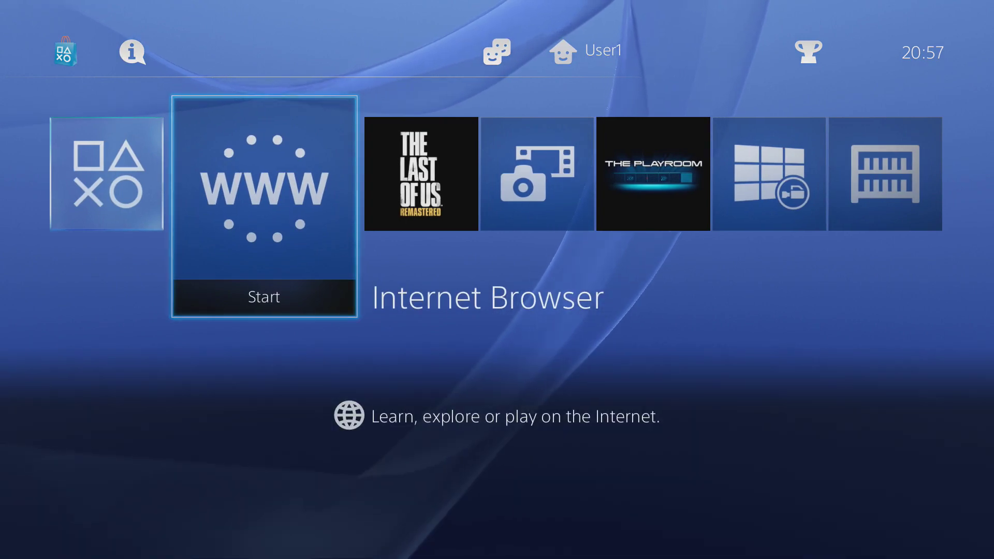
{"action": "key", "text": "Return"}
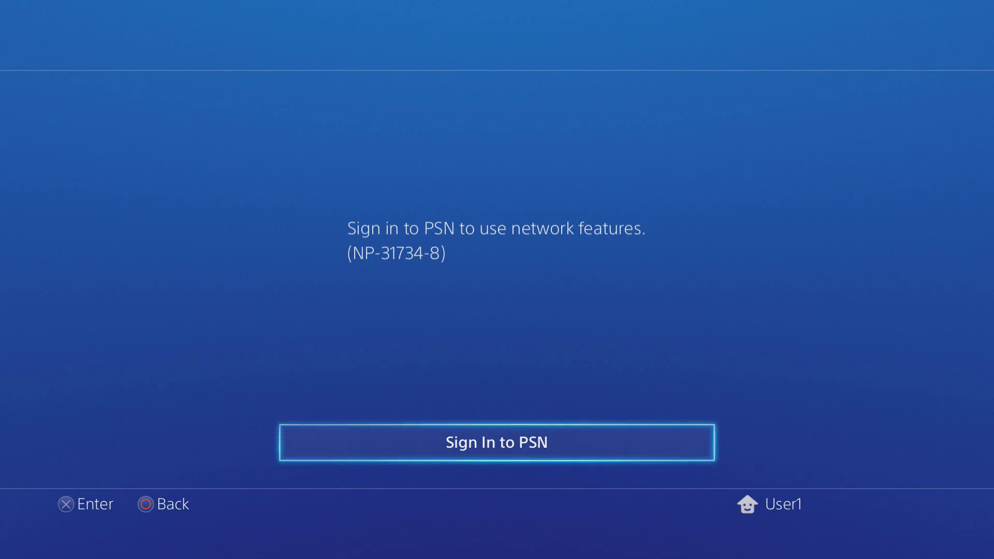
Step: Cancel the Sign In to PSN prompt to return home
{"action": "key", "text": "Escape"}
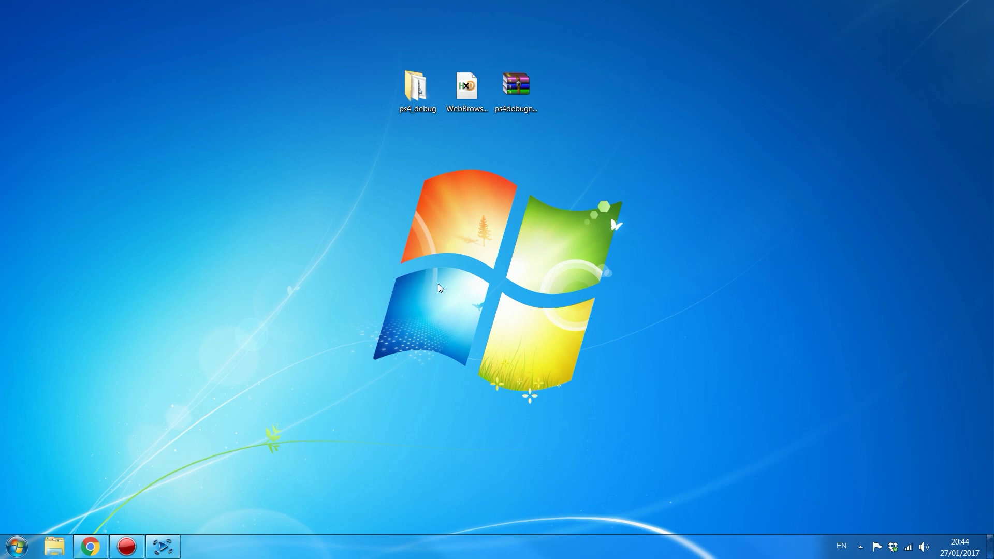
{"action": "left_click", "coordinate": [466, 88]}
{"action": "key", "text": "alt+Tab"}
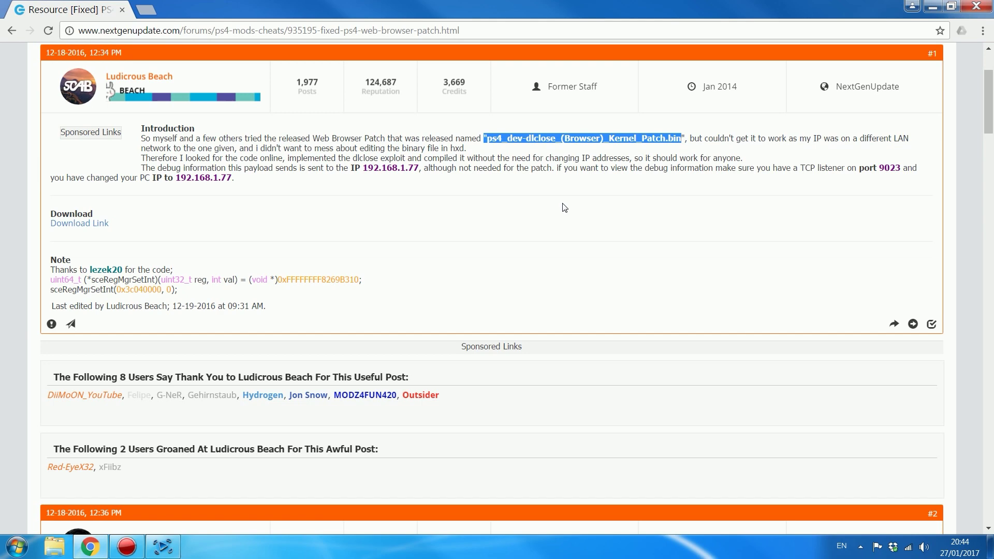
{"action": "key", "text": "super+d"}
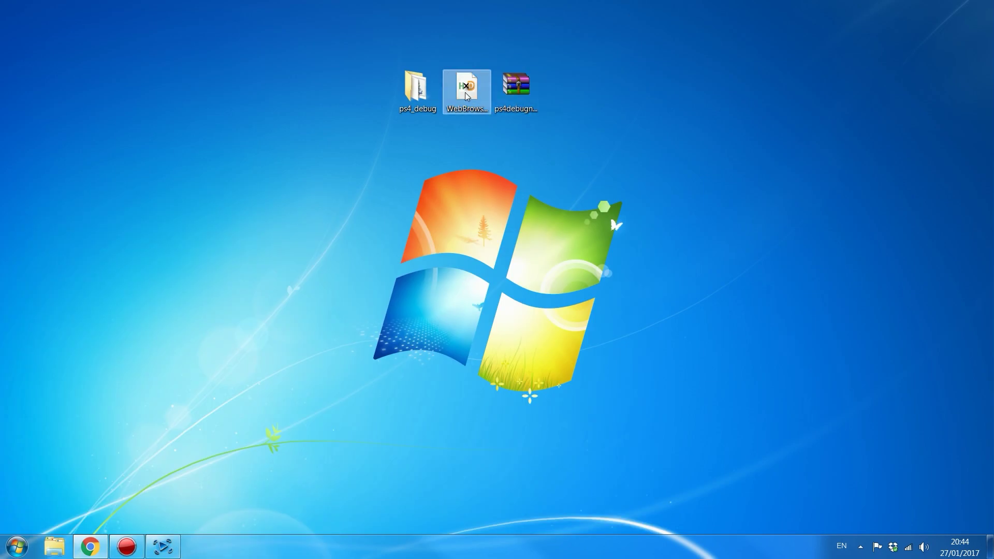
{"action": "left_click", "coordinate": [467, 93]}
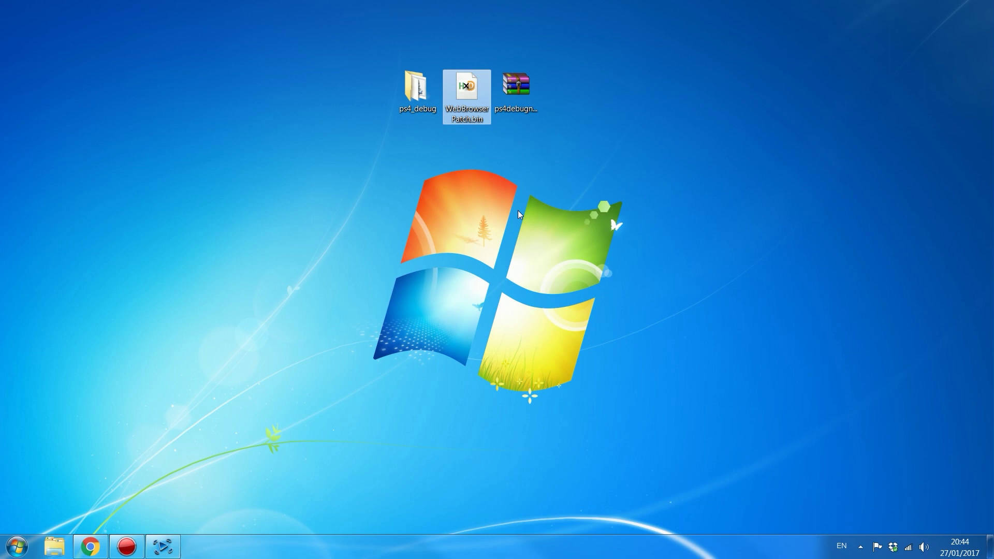
{"action": "left_click", "coordinate": [414, 89]}
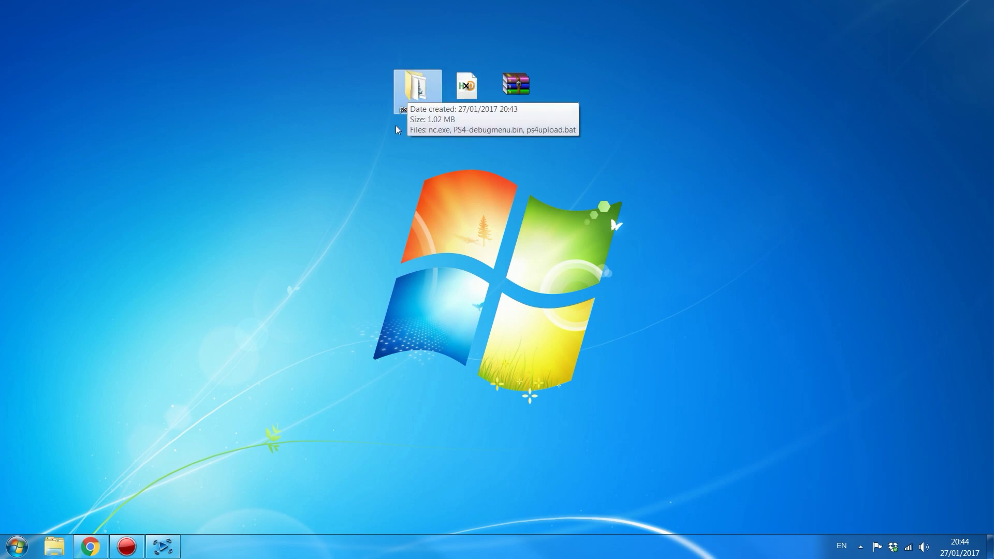
{"action": "left_click", "coordinate": [471, 93]}
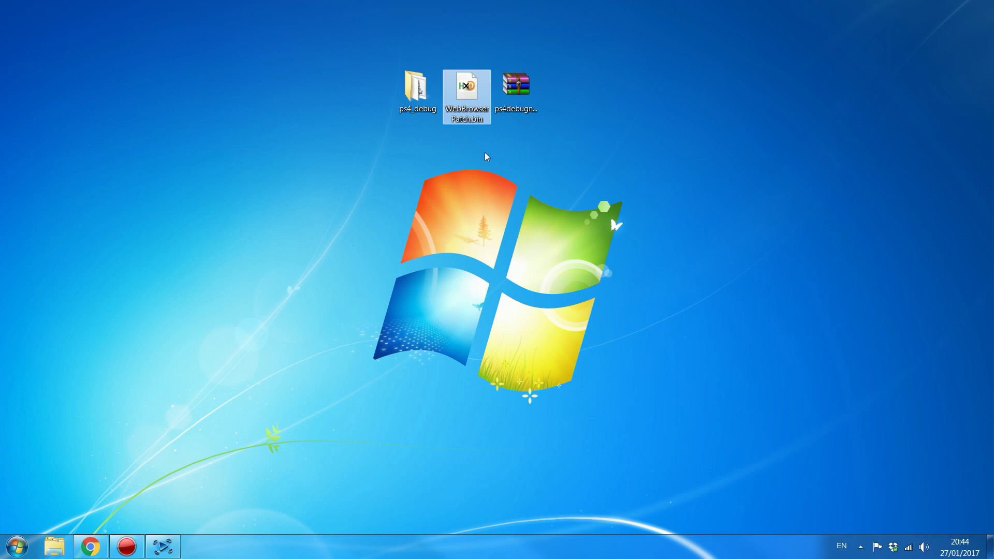
{"action": "mouse_move", "coordinate": [435, 93]}
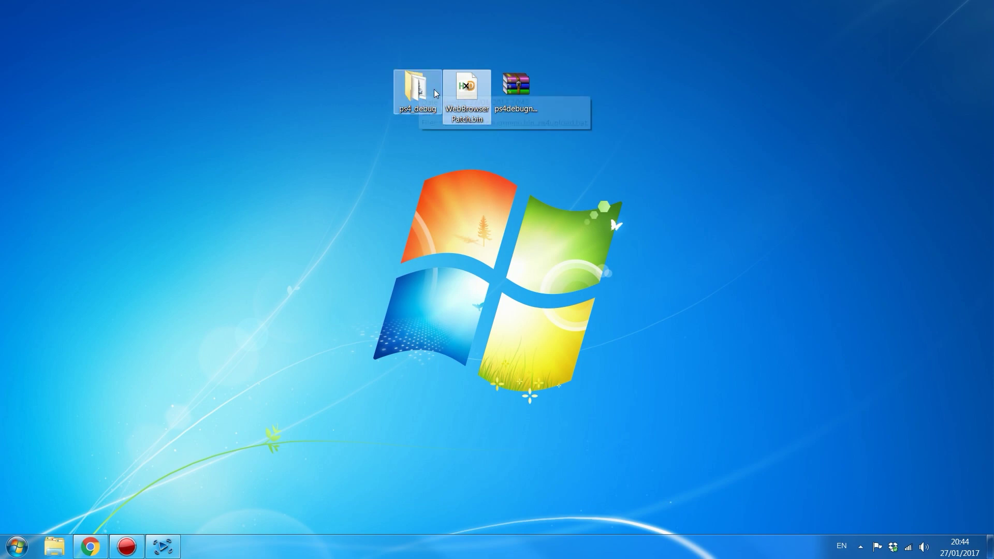
{"action": "left_click", "coordinate": [511, 92]}
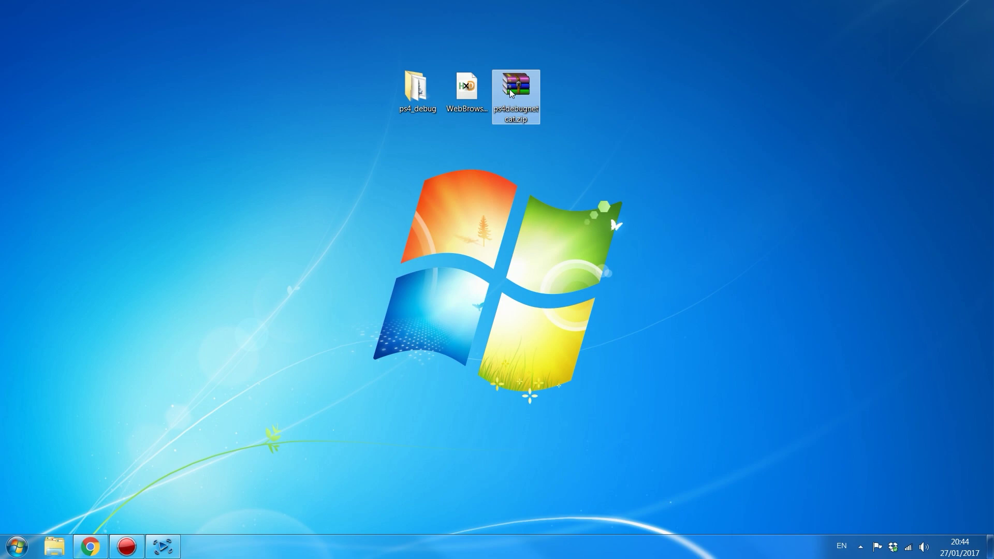
Step: Open ps4debugnetcat.zip, dismiss the trial expiry notice and select its three files
{"action": "double_click", "coordinate": [511, 92]}
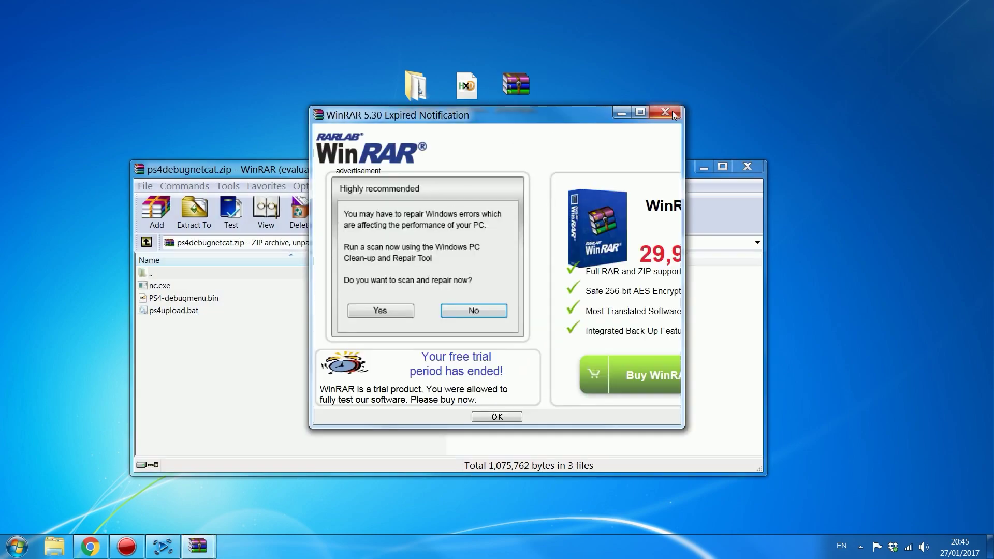
{"action": "left_click", "coordinate": [672, 111]}
{"action": "left_click", "coordinate": [318, 312]}
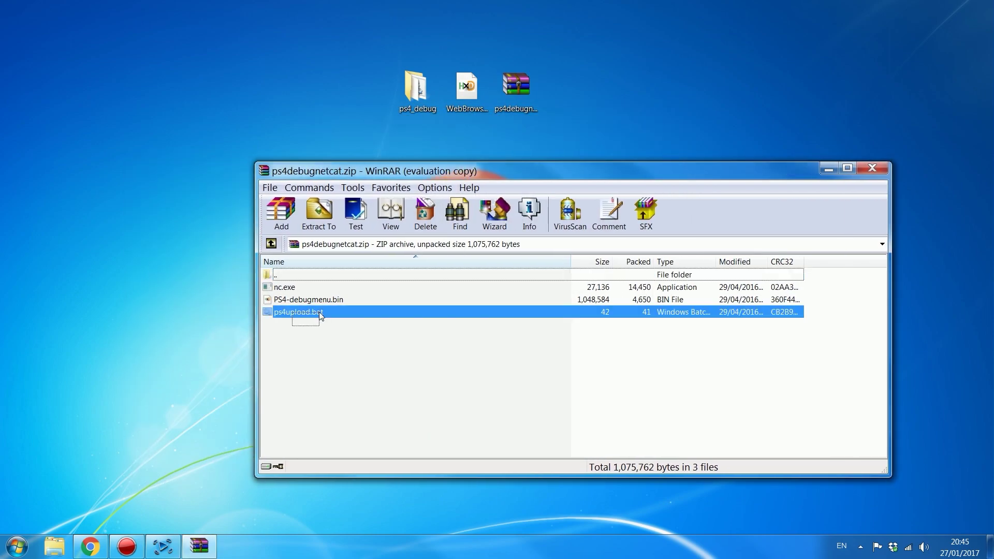
{"action": "mouse_move", "coordinate": [371, 318]}
{"action": "left_mouse_down"}
{"action": "mouse_move", "coordinate": [379, 291]}
{"action": "mouse_move", "coordinate": [368, 300]}
{"action": "left_mouse_up"}
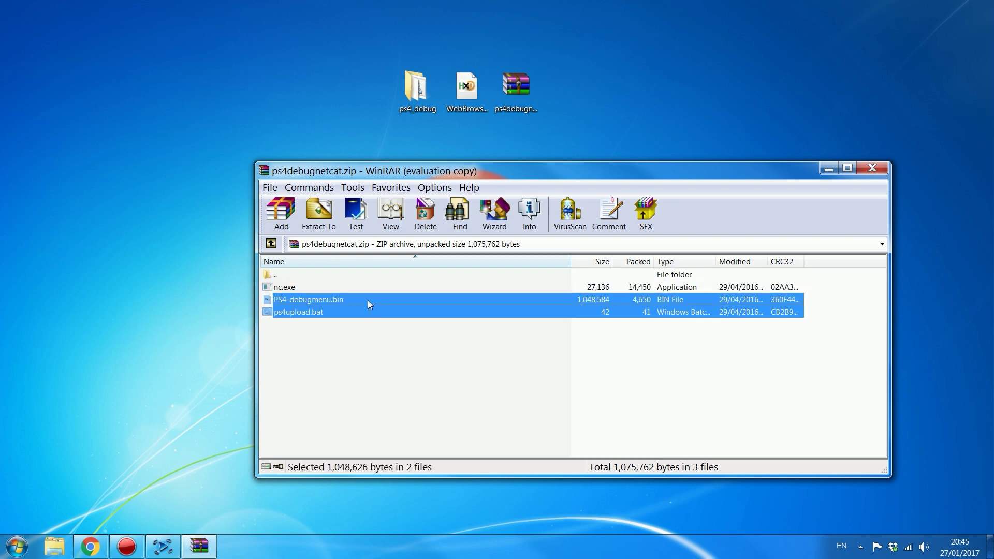
Step: Inspect nc.exe and PS4-debugmenu.bin in the archive, then close WinRAR
{"action": "left_click", "coordinate": [368, 301]}
{"action": "left_click", "coordinate": [356, 286]}
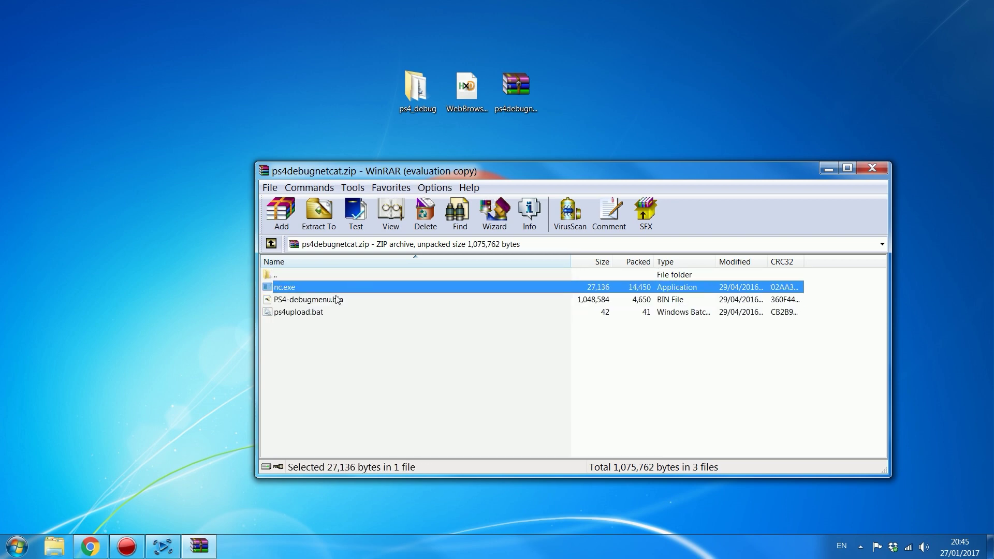
{"action": "left_click", "coordinate": [336, 300]}
{"action": "left_click", "coordinate": [334, 289]}
{"action": "left_click", "coordinate": [467, 96]}
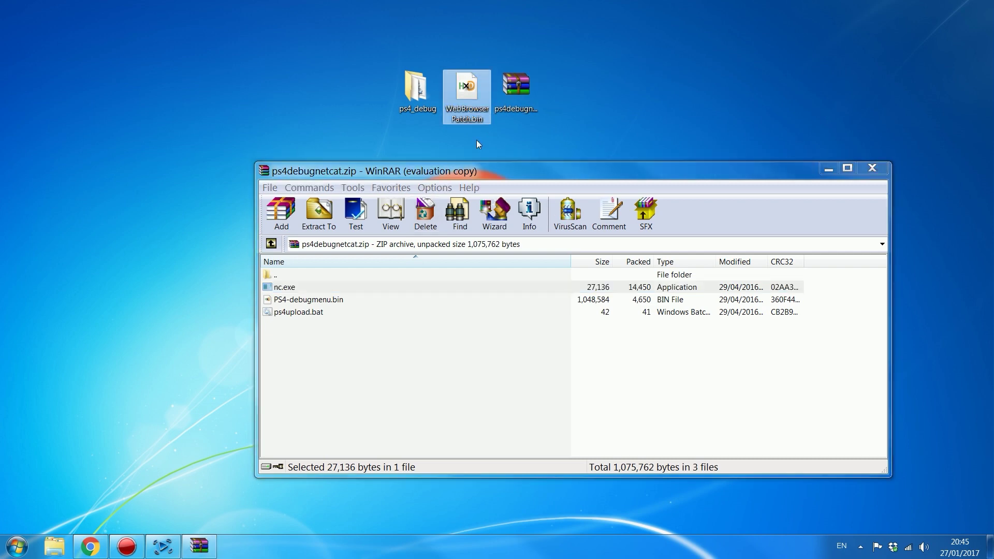
{"action": "left_click_drag", "start_coordinate": [363, 342], "coordinate": [358, 283]}
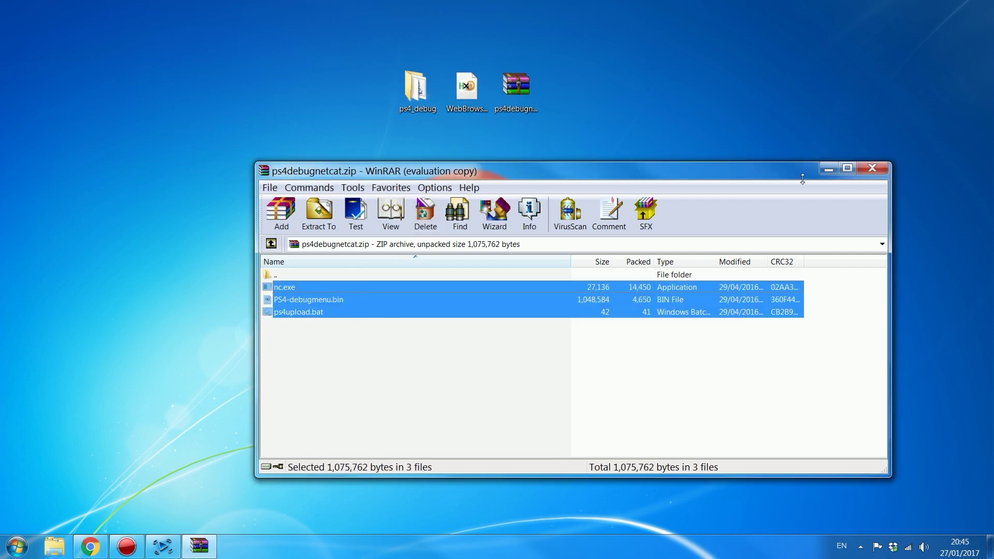
{"action": "left_click", "coordinate": [872, 167]}
Step: Open the ps4_debug folder and delete PS4-debugmenu.bin from it
{"action": "double_click", "coordinate": [416, 89]}
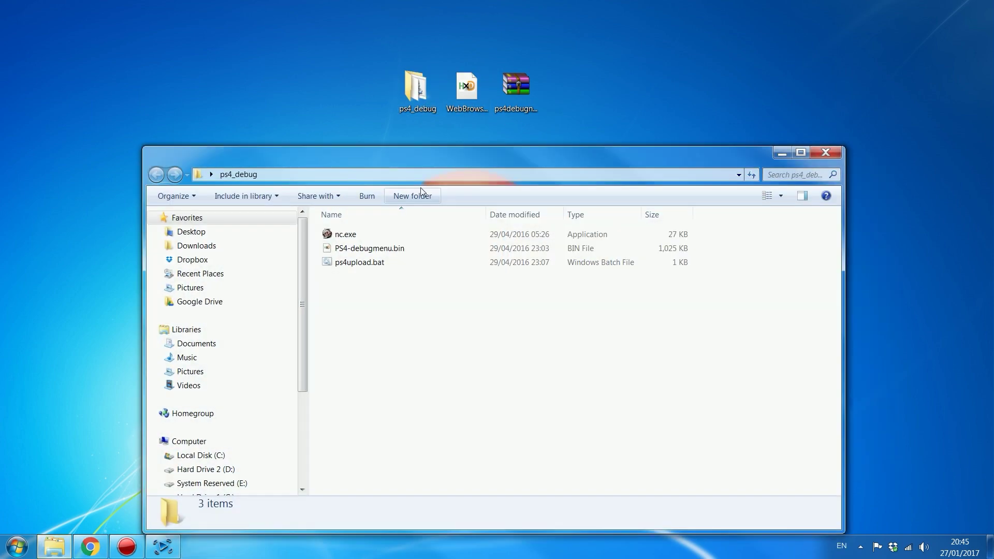
{"action": "left_click", "coordinate": [405, 249]}
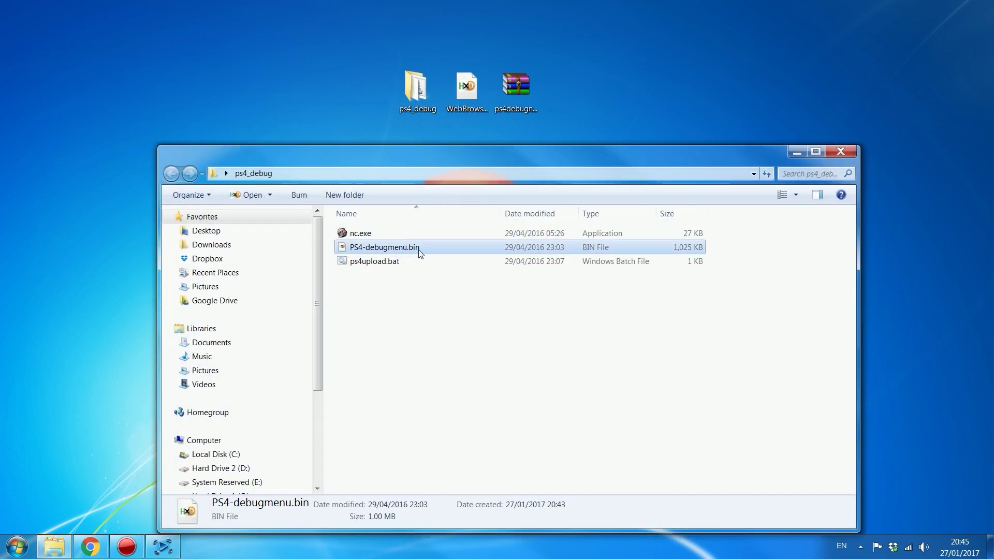
{"action": "key", "text": "Delete"}
{"action": "key", "text": "Return"}
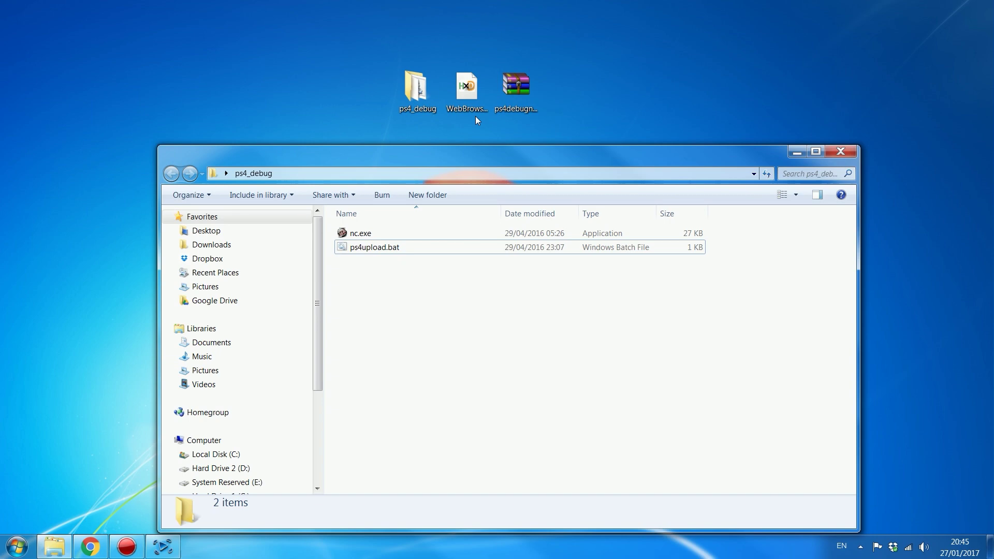
Step: Move WebBrowserPatch.bin from the desktop into ps4_debug and select ps4upload.bat
{"action": "left_click", "coordinate": [471, 106]}
{"action": "left_click_drag", "start_coordinate": [464, 103], "coordinate": [406, 344]}
{"action": "left_click", "coordinate": [515, 301]}
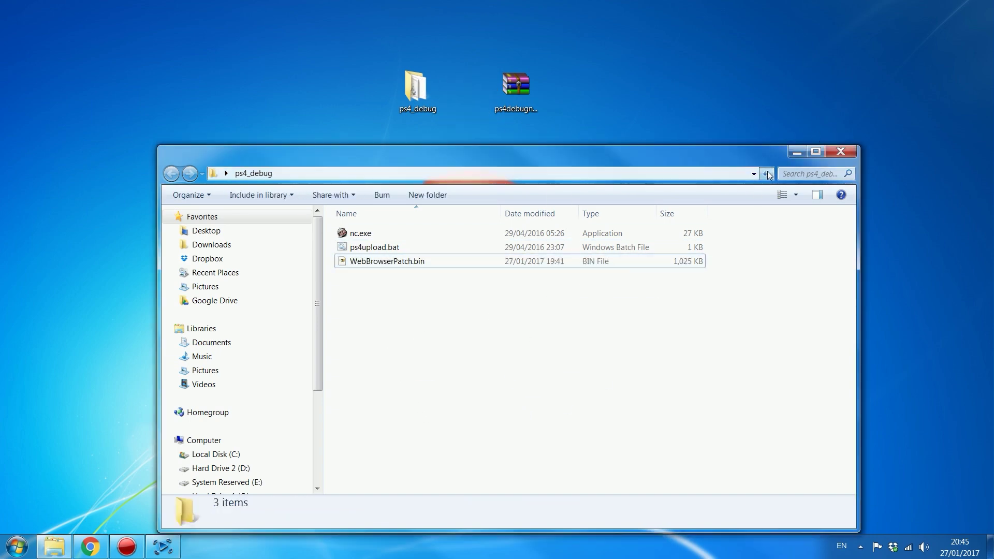
{"action": "left_click", "coordinate": [386, 251]}
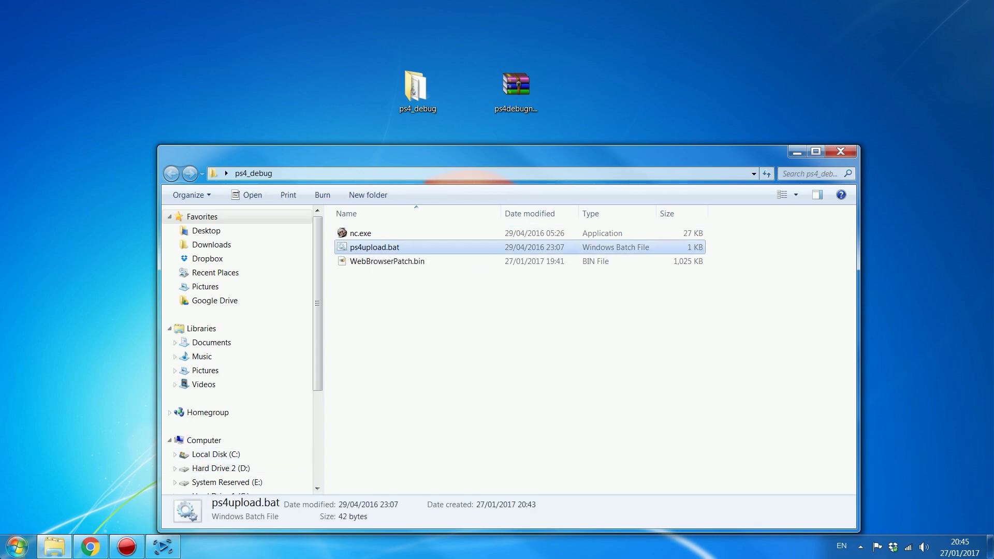
Step: Launch Notepad, load ps4upload.bat into it and select the IP 10.0.0.18
{"action": "left_click", "coordinate": [17, 546]}
{"action": "type", "text": "notepad"}
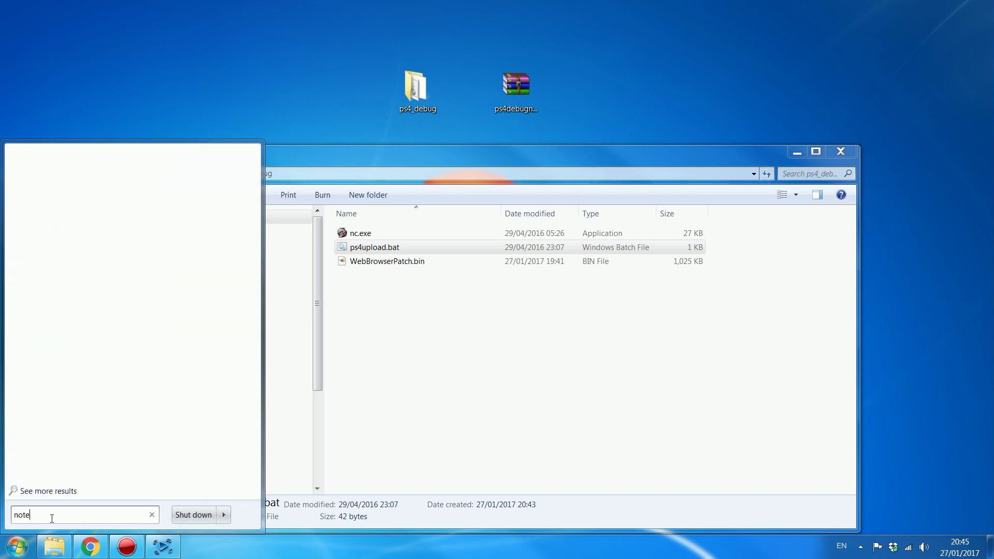
{"action": "key", "text": "Return"}
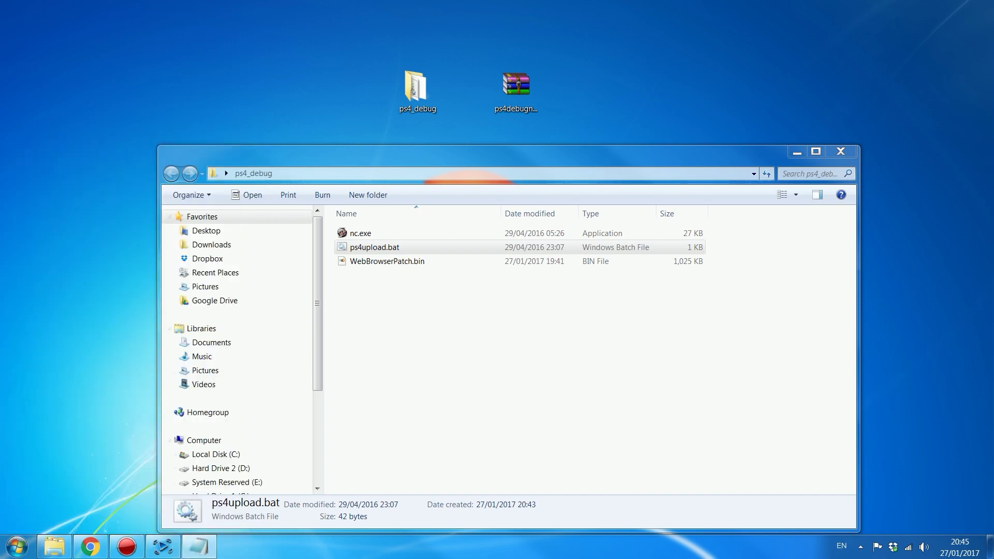
{"action": "left_click_drag", "start_coordinate": [466, 278], "coordinate": [536, 303]}
{"action": "left_click_drag", "start_coordinate": [364, 252], "coordinate": [413, 362]}
{"action": "left_click_drag", "start_coordinate": [370, 304], "coordinate": [460, 208]}
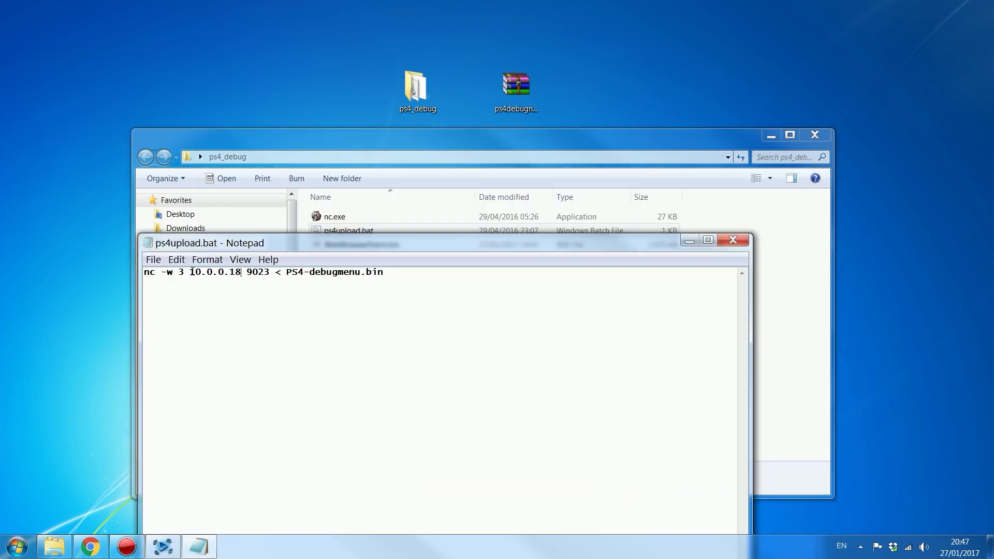
{"action": "left_click_drag", "start_coordinate": [190, 271], "coordinate": [242, 273]}
{"action": "key", "text": "ctrl+c"}
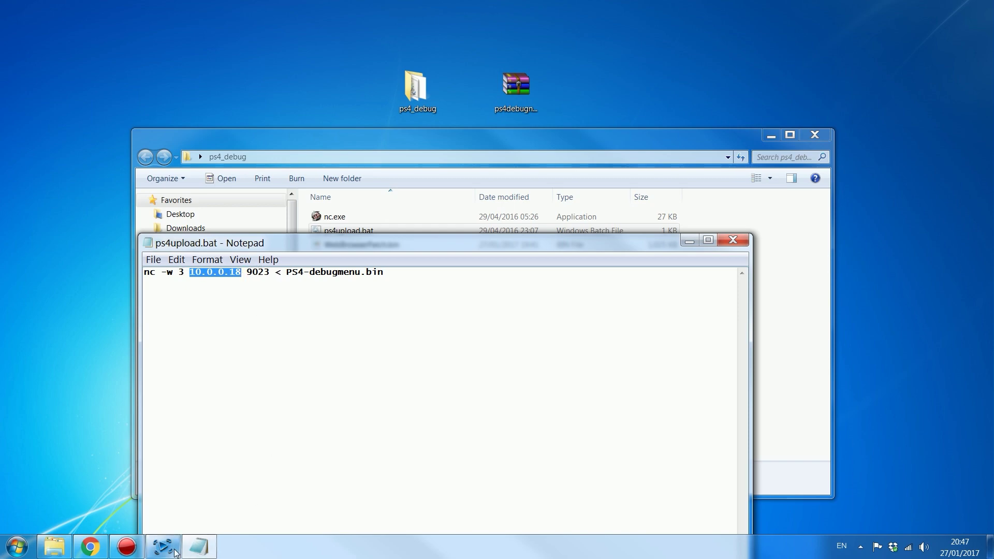
Step: Check the PS4's connection status for IP 192.168.137.23, then return to Notepad
{"action": "left_click", "coordinate": [163, 546]}
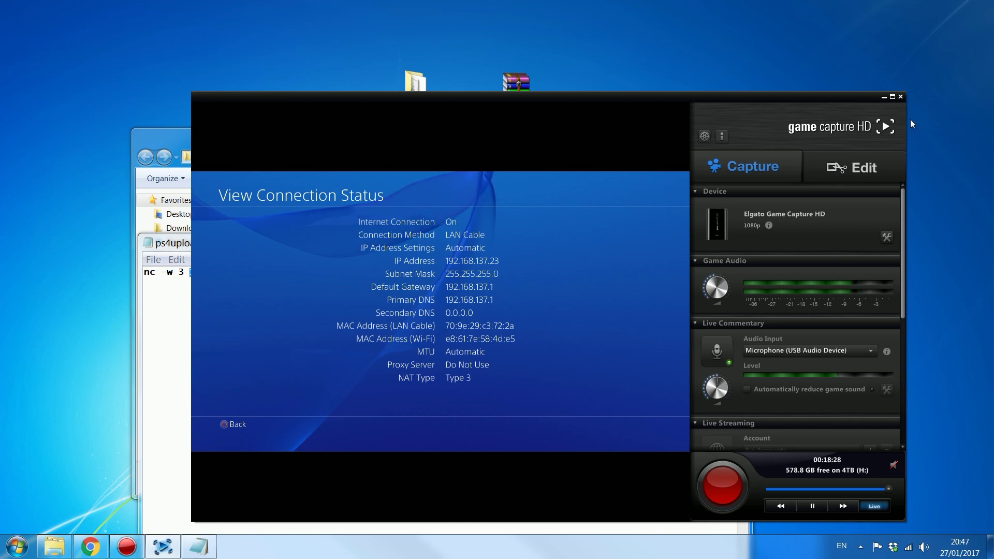
{"action": "left_click", "coordinate": [883, 97]}
Step: Replace the IP in the nc command with 192.168.137.23
{"action": "key", "text": "ctrl+v"}
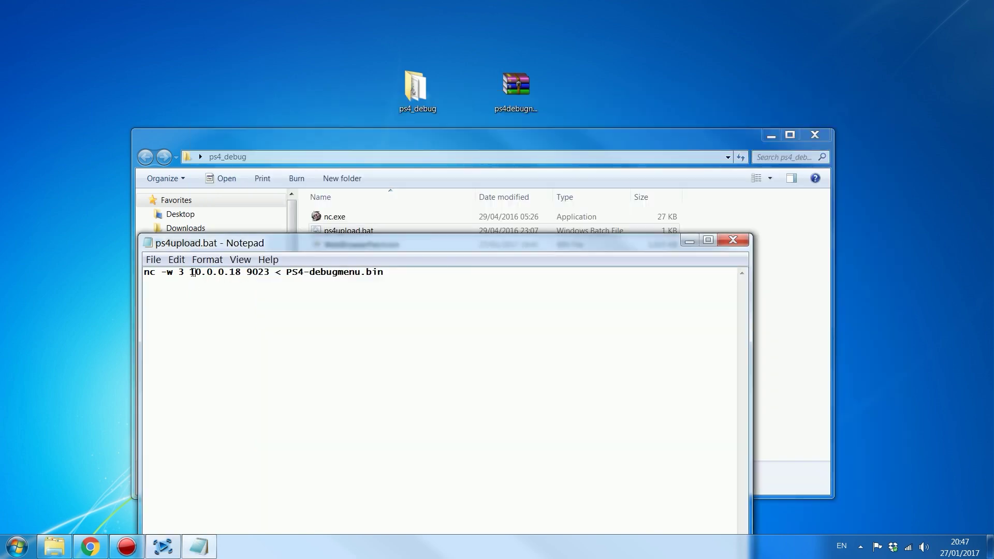
{"action": "left_click_drag", "start_coordinate": [189, 272], "coordinate": [240, 274]}
{"action": "type", "text": "192.1"}
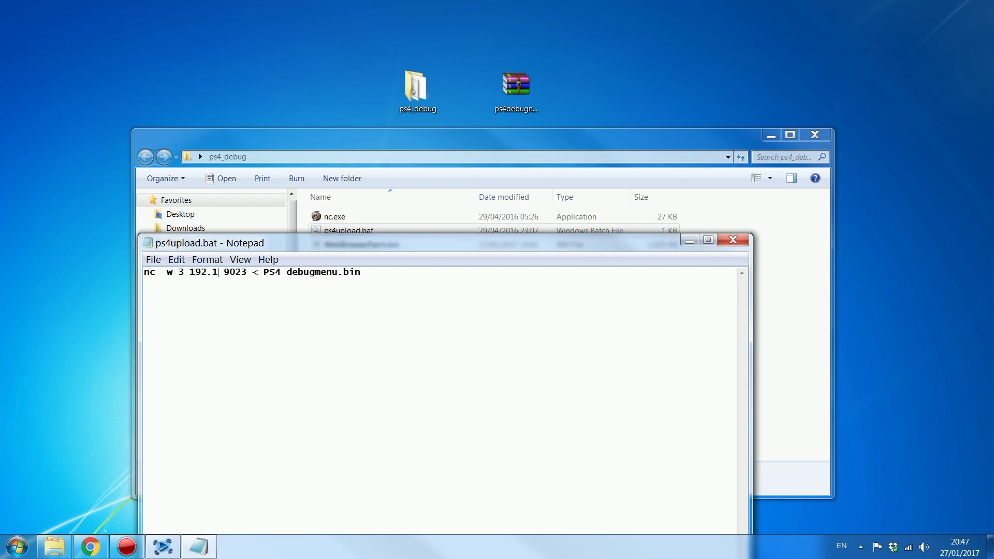
{"action": "type", "text": "68.137."}
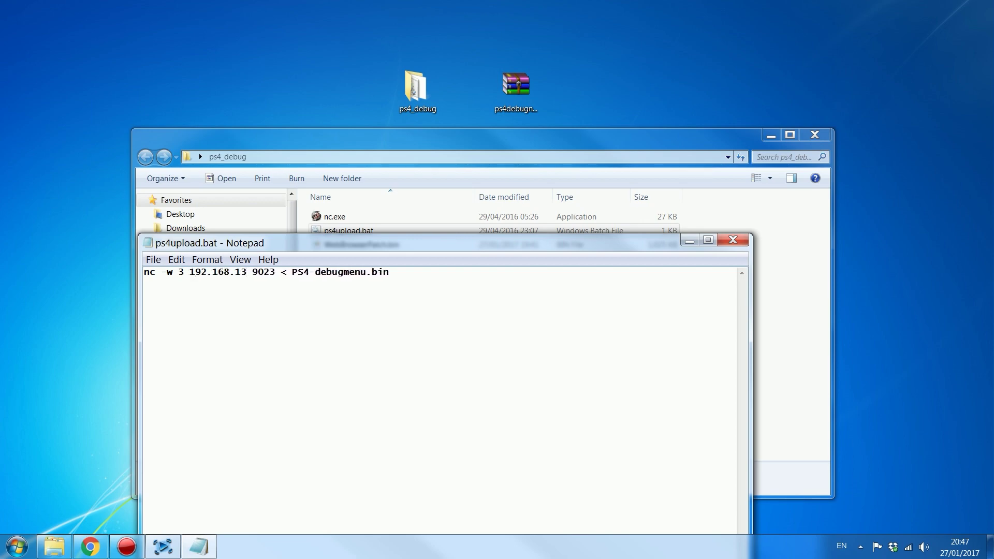
{"action": "type", "text": "23"}
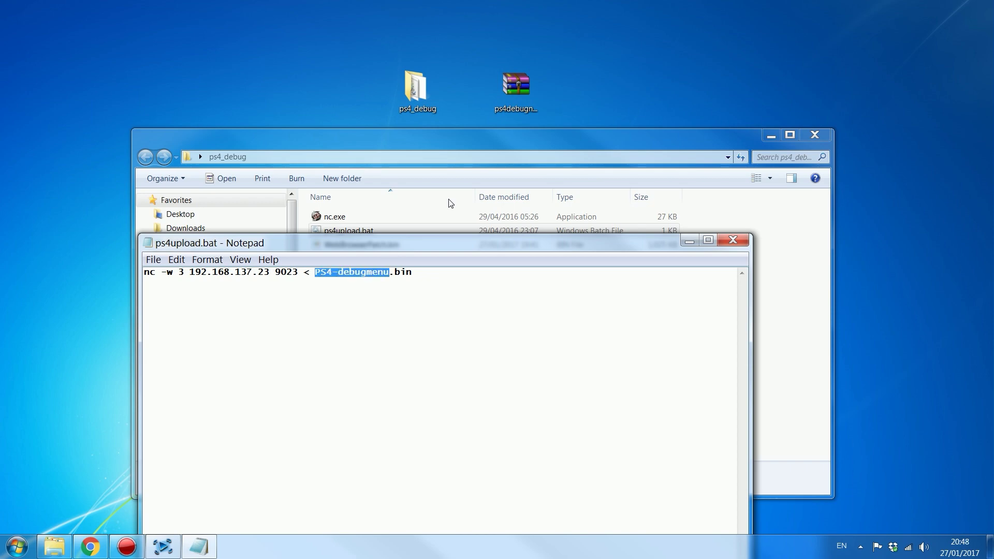
Step: Replace PS4-debugmenu with WebBrowserPatch, copied from the patch file's name
{"action": "left_click_drag", "start_coordinate": [479, 139], "coordinate": [510, 119]}
{"action": "left_click", "coordinate": [411, 226]}
{"action": "right_click", "coordinate": [412, 226]}
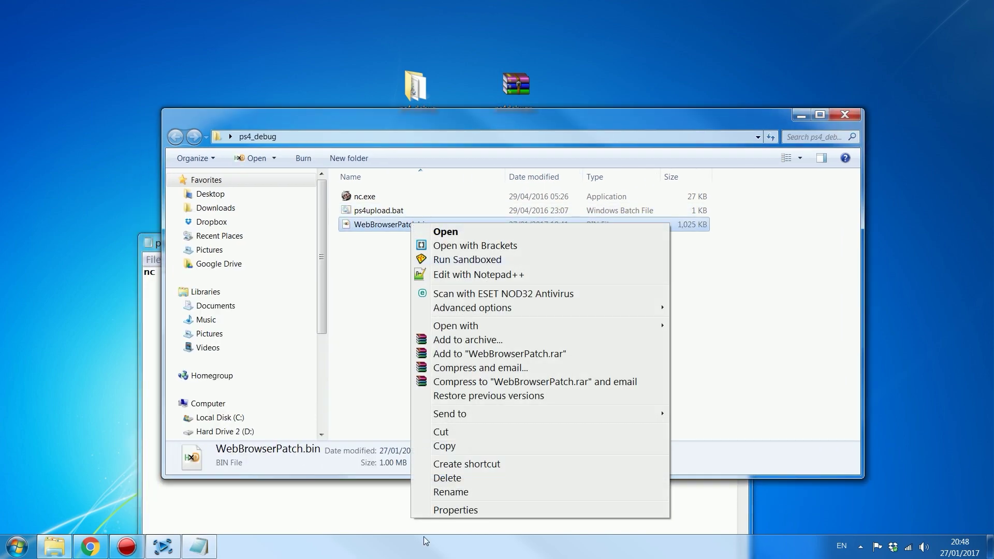
{"action": "left_click", "coordinate": [449, 490]}
{"action": "key", "text": "ctrl+c"}
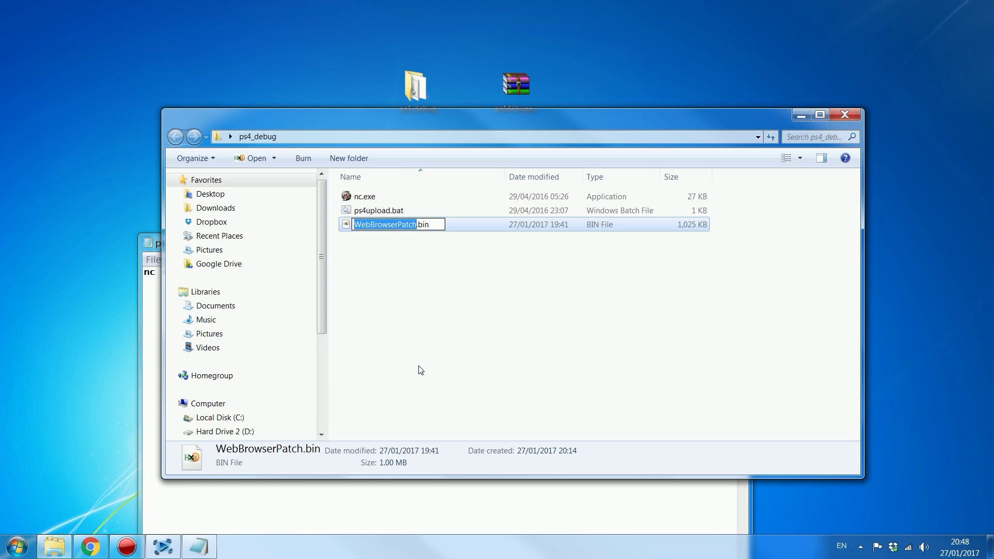
{"action": "left_click", "coordinate": [431, 510]}
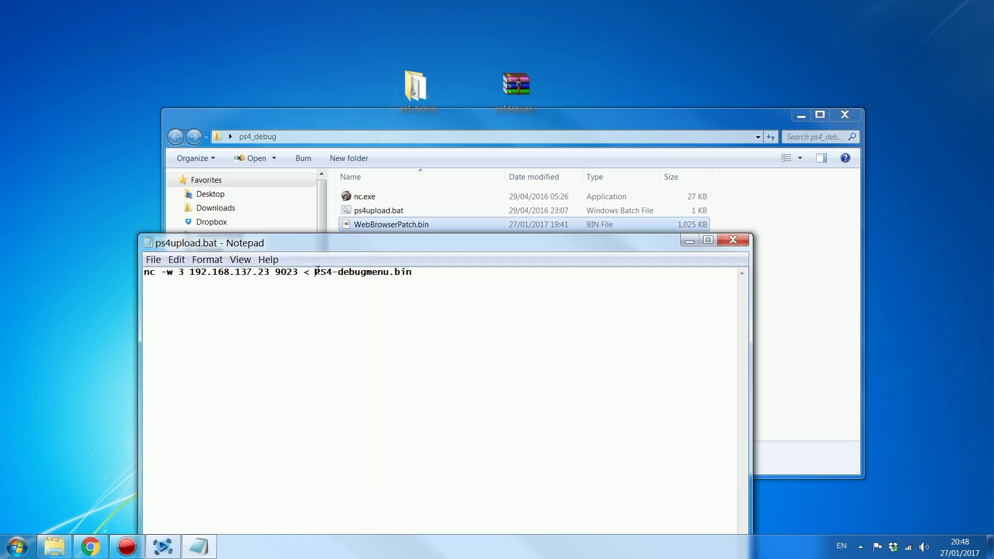
{"action": "left_click_drag", "start_coordinate": [316, 271], "coordinate": [391, 271]}
{"action": "key", "text": "ctrl+v"}
Step: Save ps4upload.bat and close Notepad
{"action": "left_click", "coordinate": [154, 260]}
{"action": "left_click", "coordinate": [174, 302]}
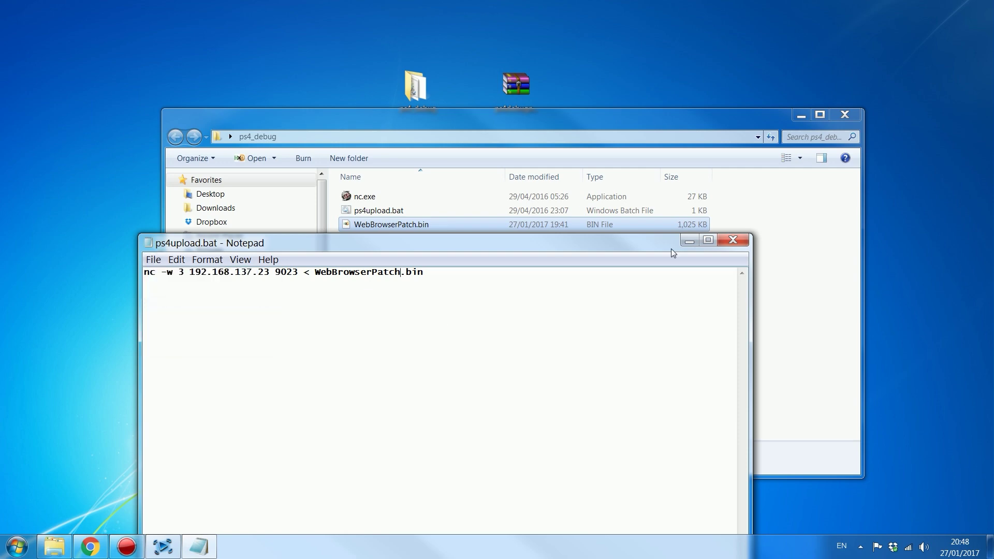
{"action": "left_click", "coordinate": [732, 240]}
{"action": "left_click_drag", "start_coordinate": [576, 125], "coordinate": [538, 127]}
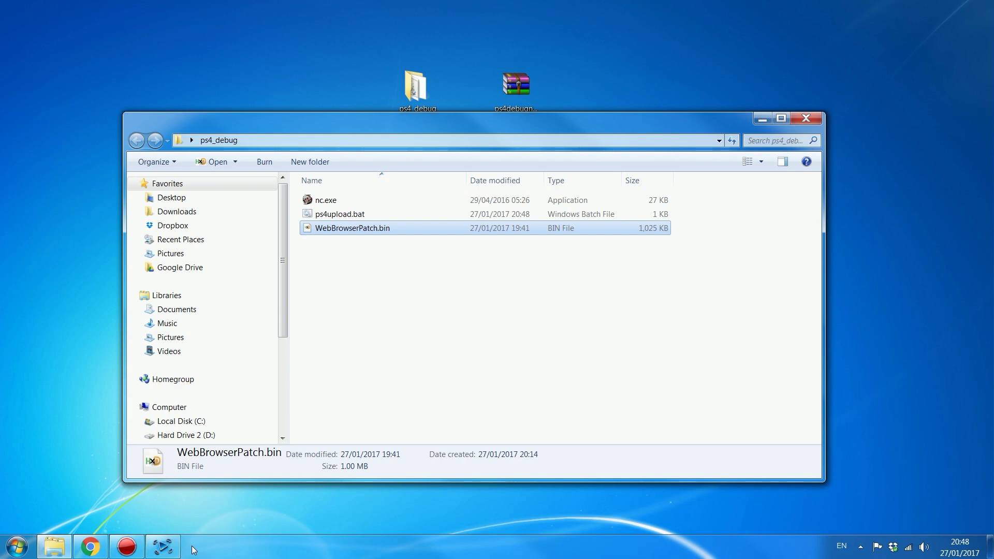
Step: Switch to the Game Capture HD feed and open the Help Library via the Support link
{"action": "mouse_move", "coordinate": [165, 546]}
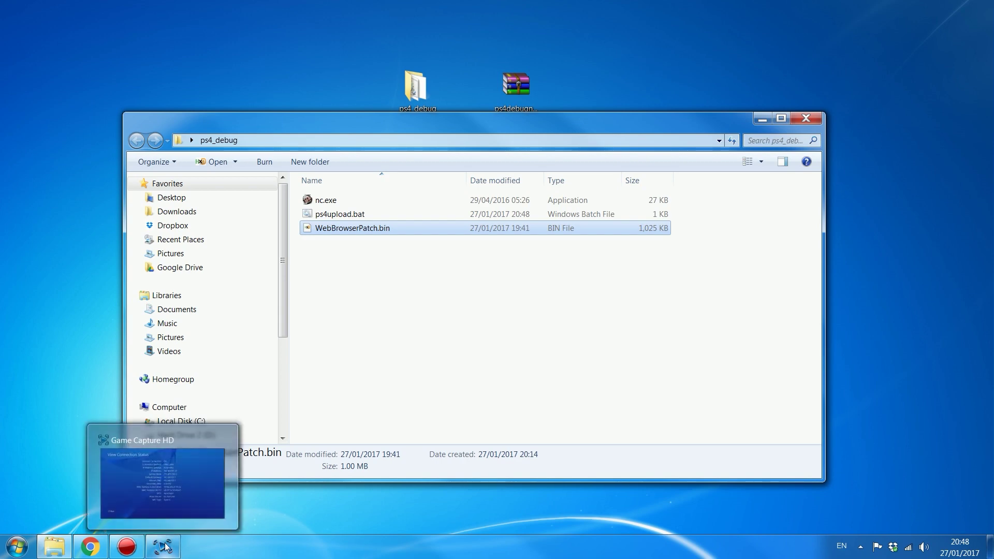
{"action": "left_click", "coordinate": [165, 546]}
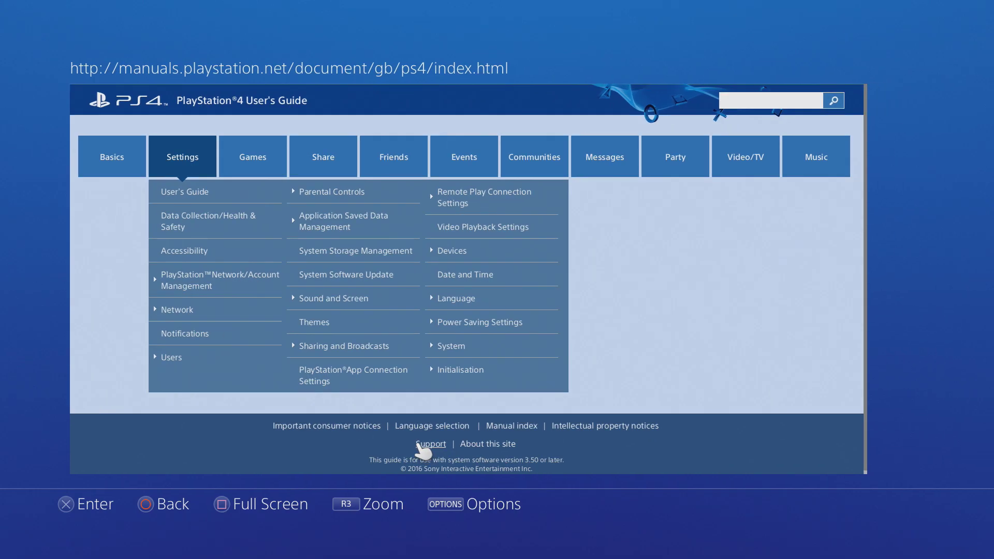
{"action": "left_click", "coordinate": [419, 444]}
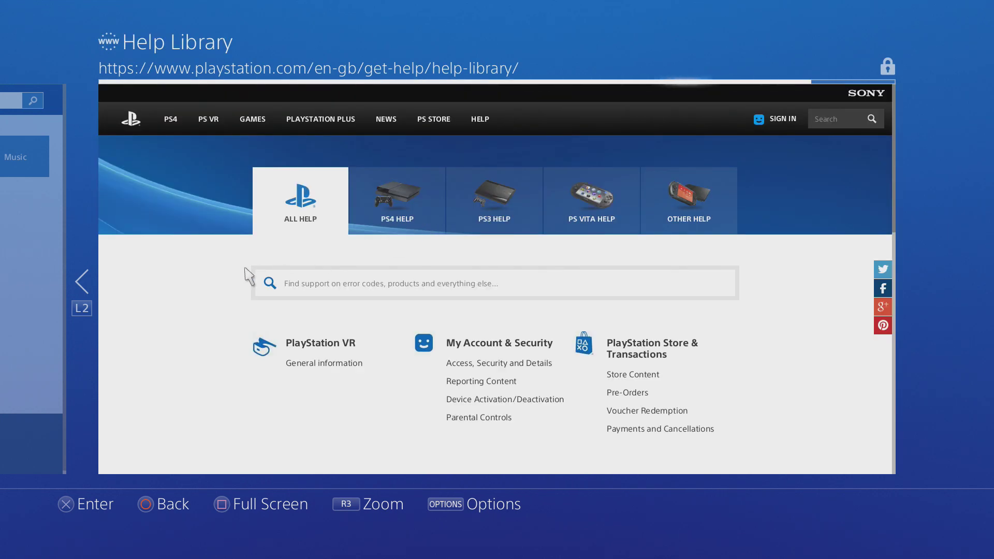
Step: Open the PlayStation EU YouTube channel from the help pages
{"action": "mouse_move", "coordinate": [396, 127]}
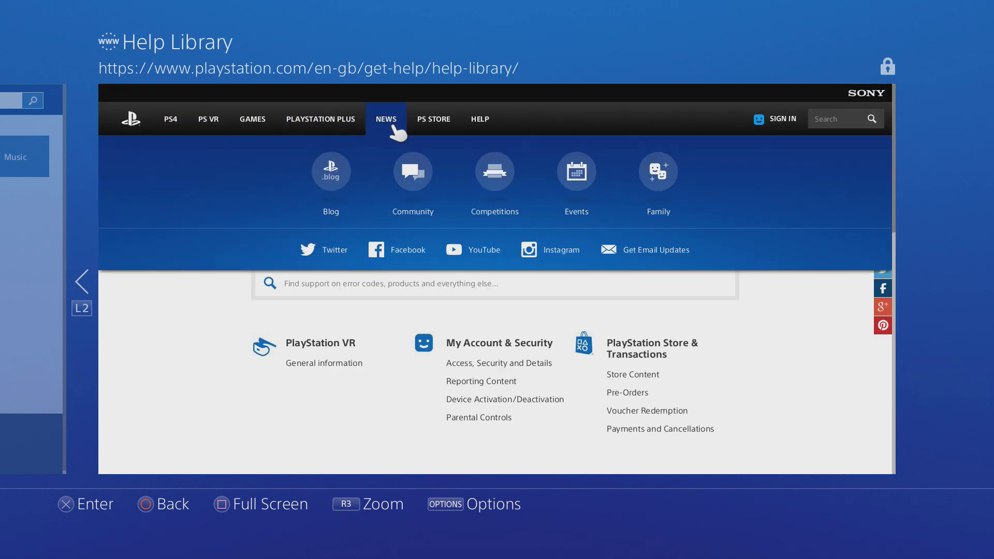
{"action": "left_click", "coordinate": [486, 249]}
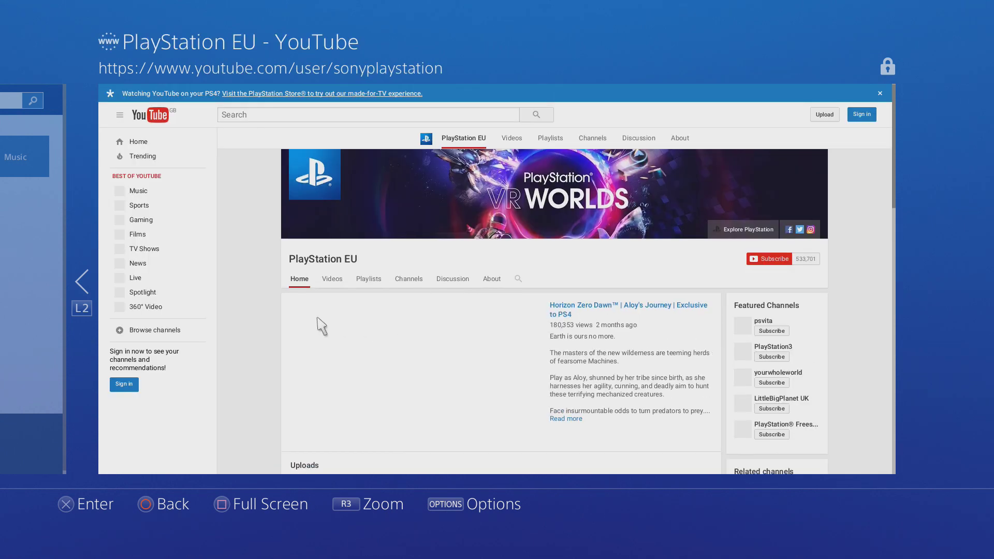
{"action": "scroll", "coordinate": [332, 326], "scroll_direction": "down", "scroll_amount": 3}
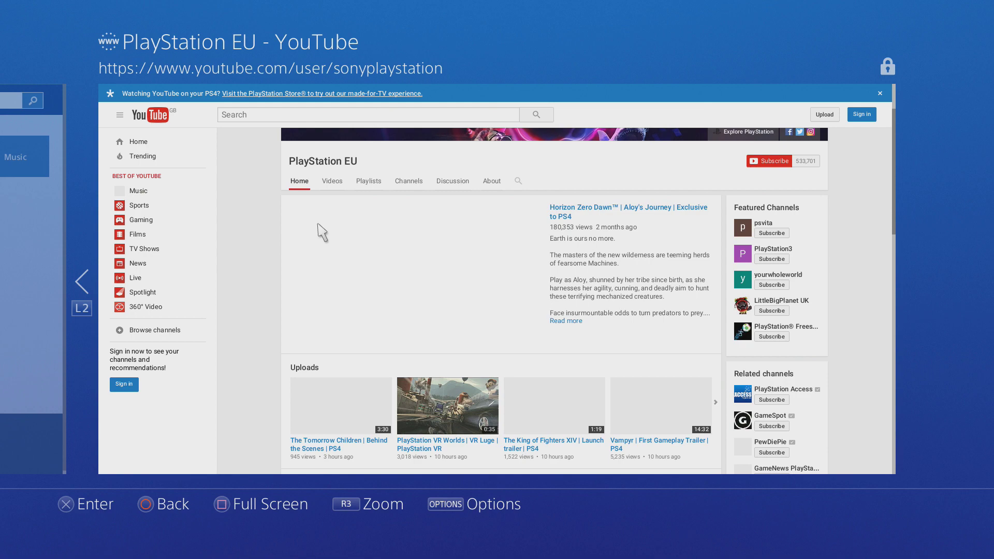
{"action": "scroll", "coordinate": [318, 230], "scroll_direction": "down", "scroll_amount": 1}
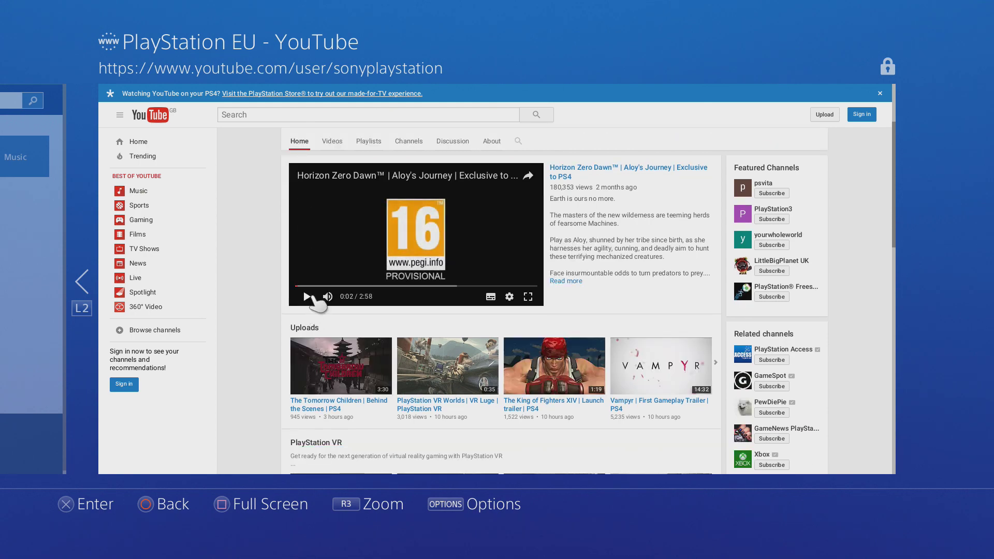
{"action": "scroll", "coordinate": [261, 199], "scroll_direction": "up", "scroll_amount": 3}
{"action": "scroll", "coordinate": [286, 190], "scroll_direction": "down", "scroll_amount": 10}
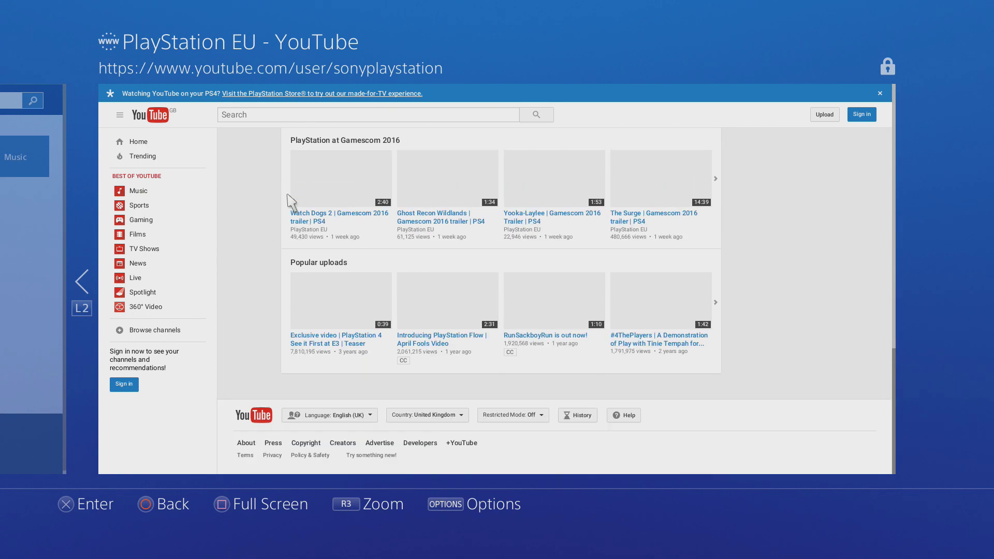
Step: Follow YouTube's Google+ page and Profile section to the About Google page
{"action": "left_click", "coordinate": [469, 443]}
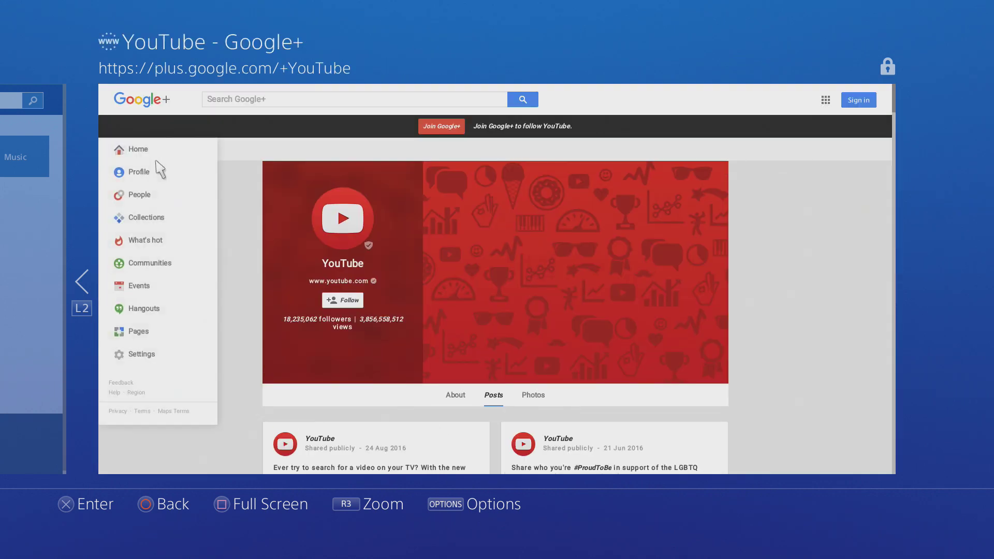
{"action": "left_click", "coordinate": [161, 150]}
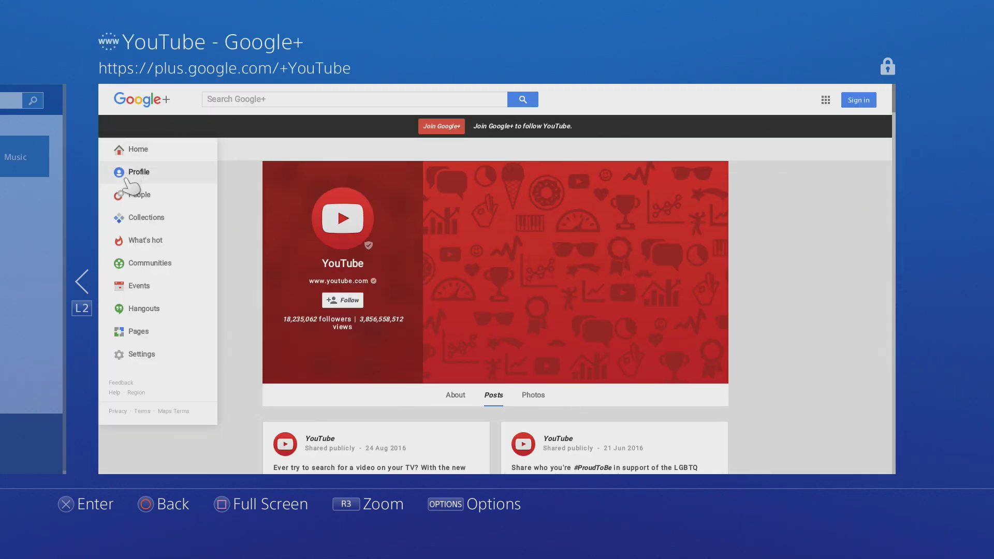
{"action": "left_click", "coordinate": [130, 176]}
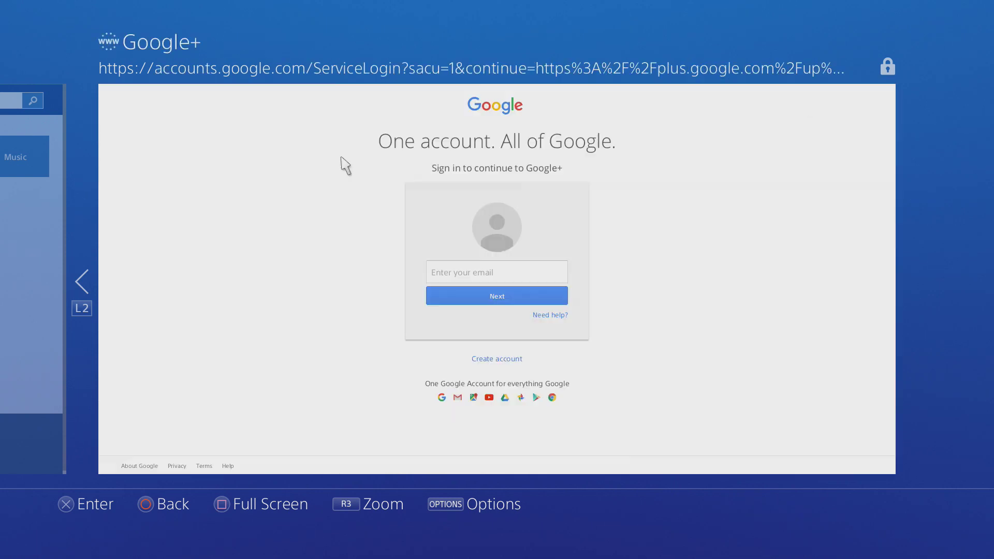
{"action": "left_click", "coordinate": [155, 465]}
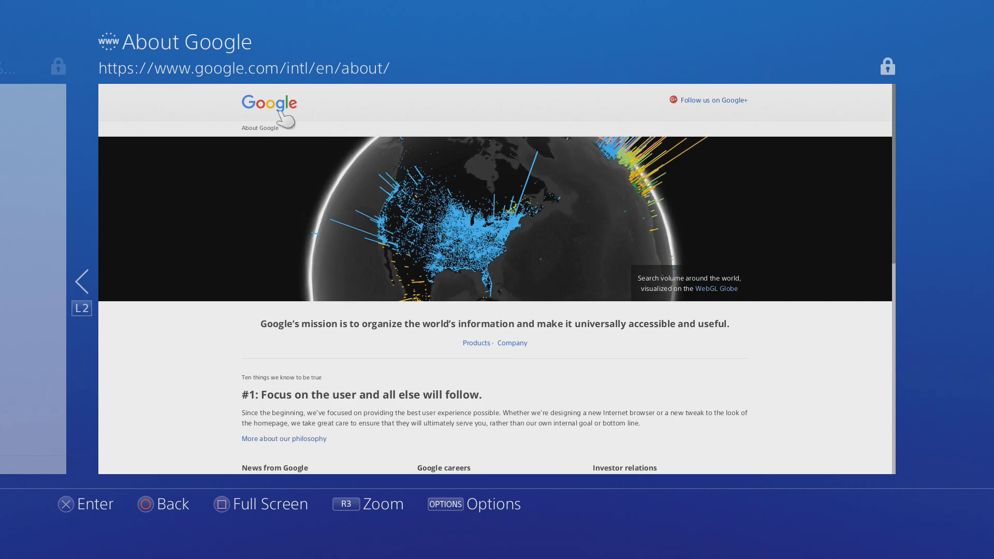
Step: Search Google for 89.108.88.221 and open the P4start result
{"action": "left_click", "coordinate": [264, 103]}
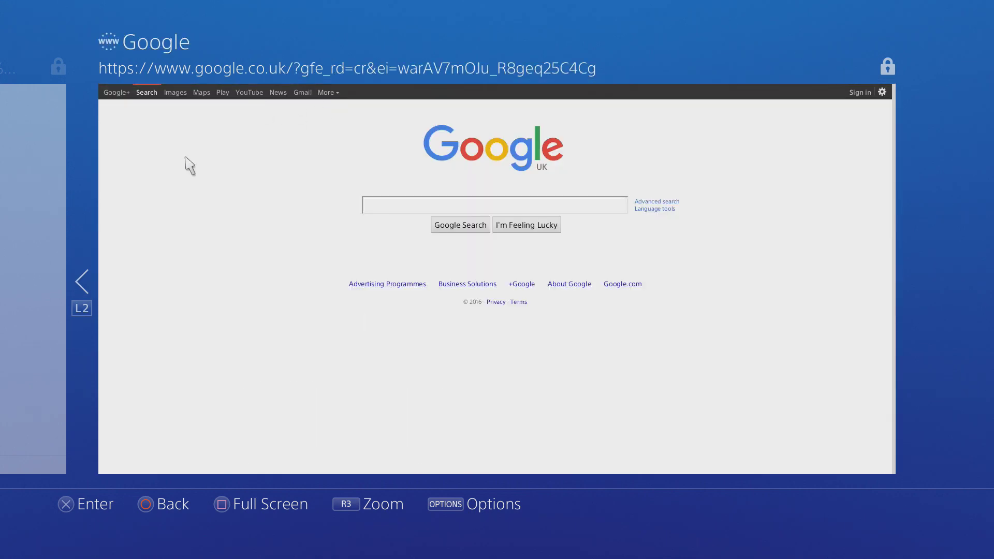
{"action": "left_click", "coordinate": [375, 203]}
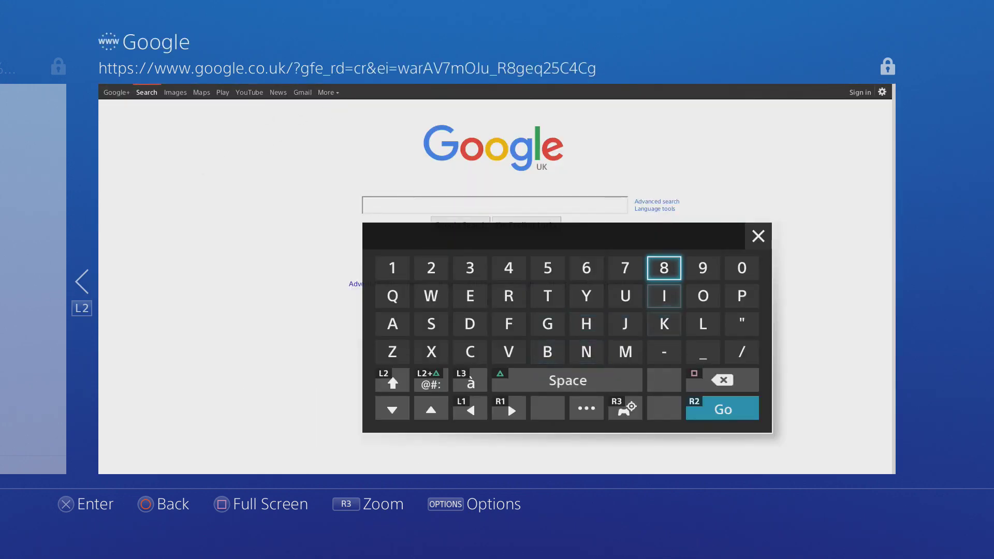
{"action": "type", "text": "89."}
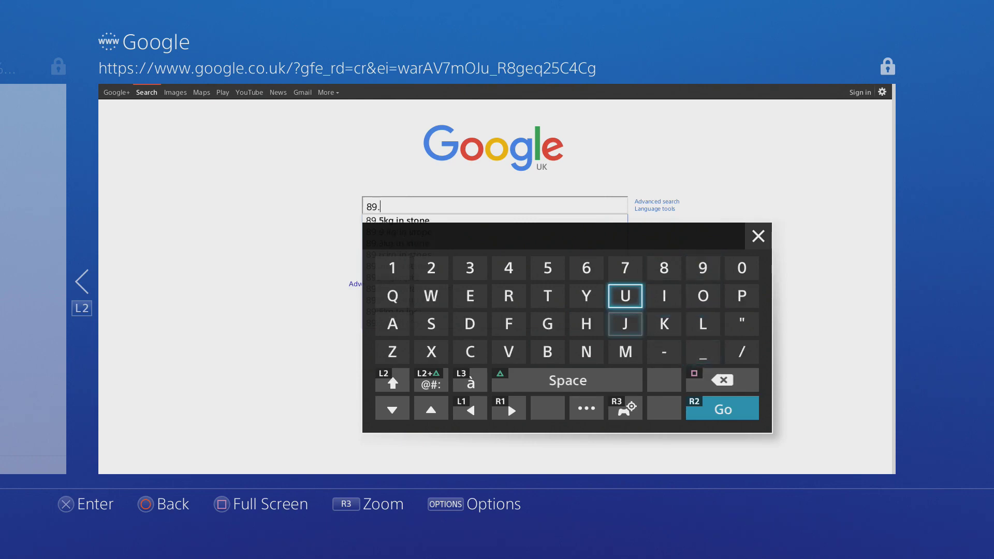
{"action": "type", "text": "108"}
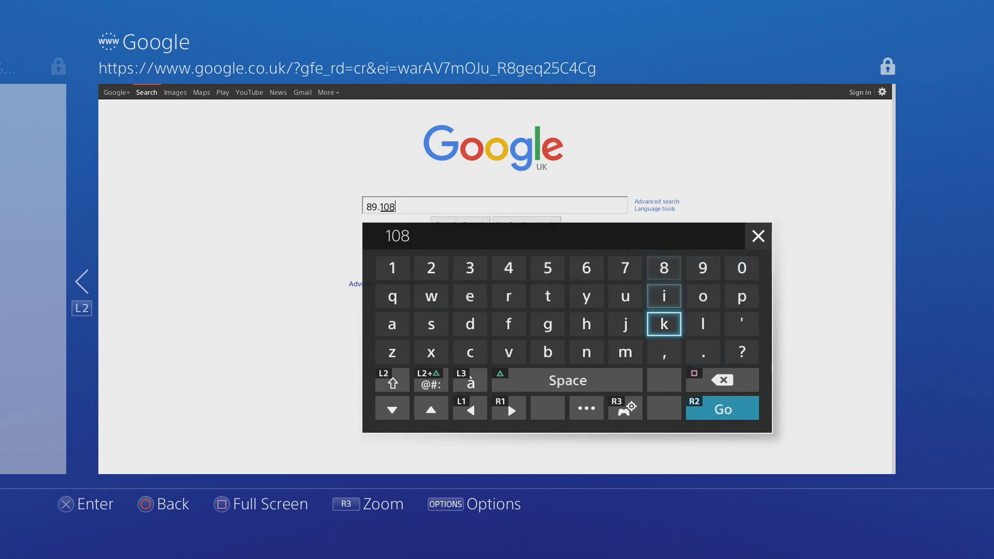
{"action": "type", "text": ".8"}
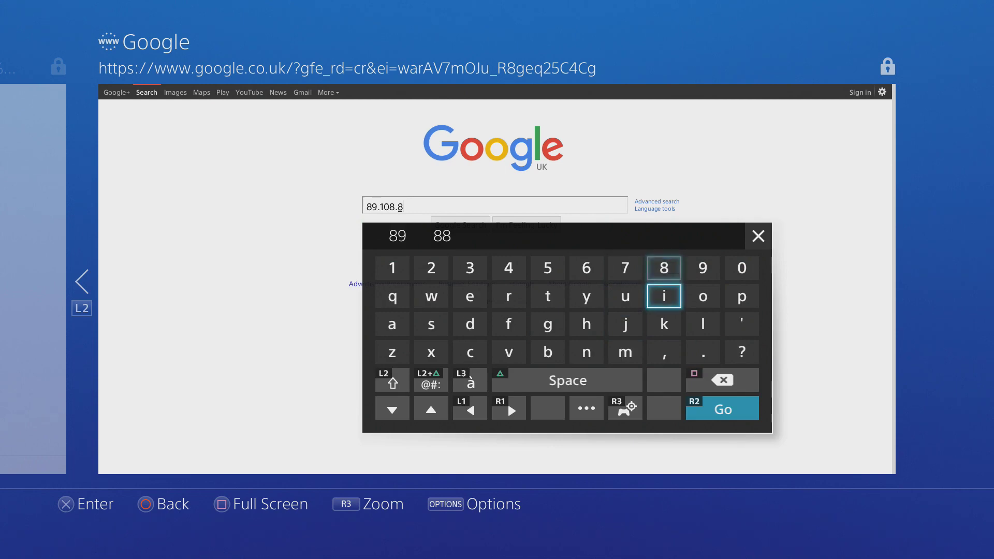
{"action": "type", "text": "8."}
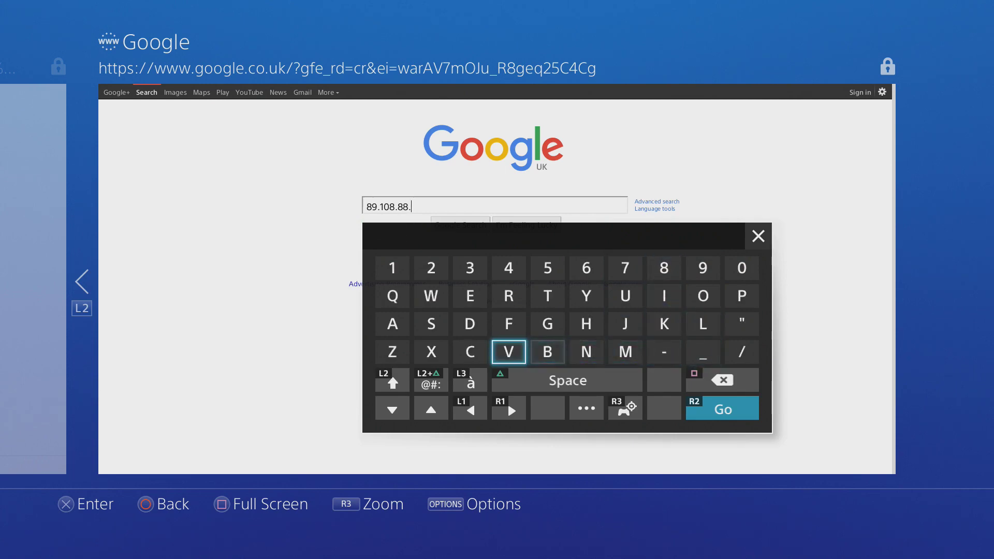
{"action": "type", "text": "221"}
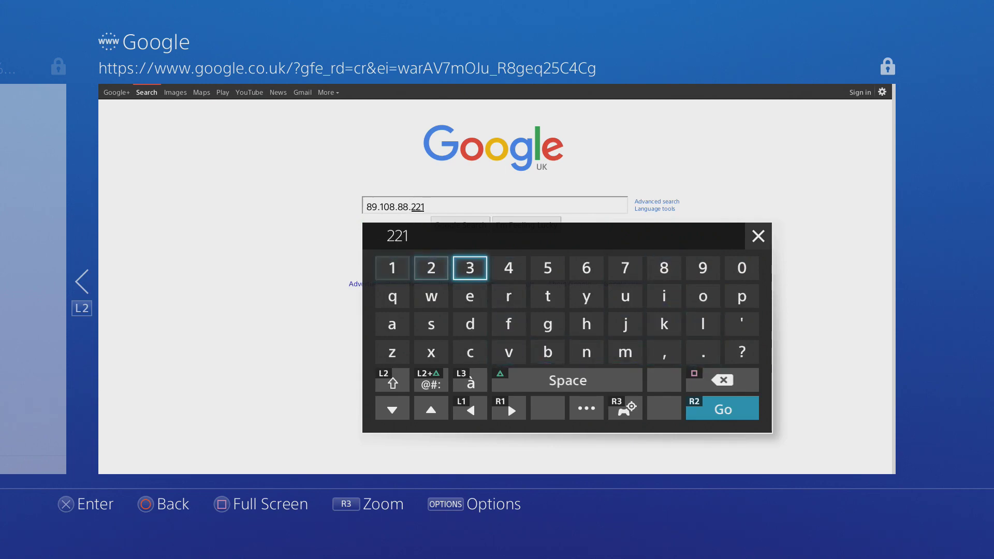
{"action": "key", "text": "Return"}
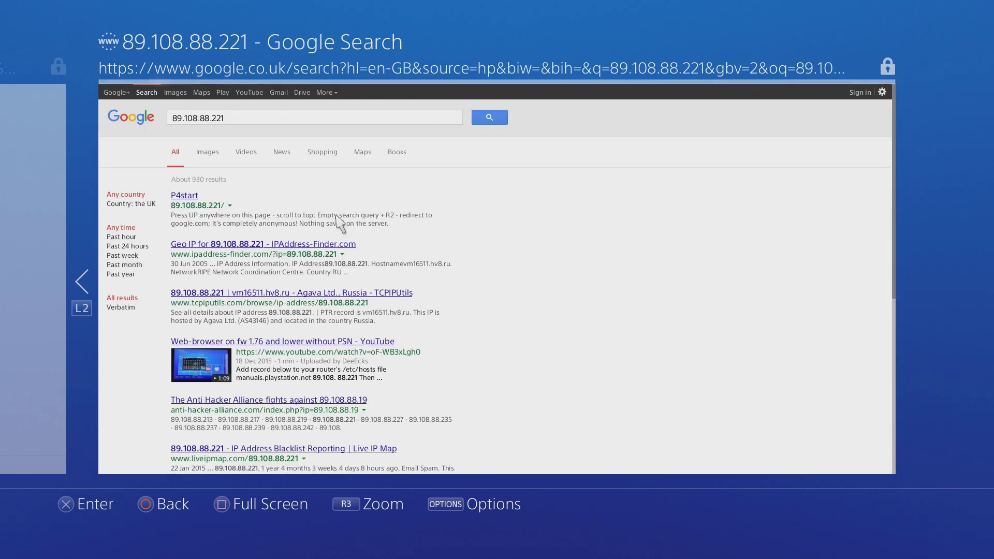
{"action": "left_click", "coordinate": [184, 196]}
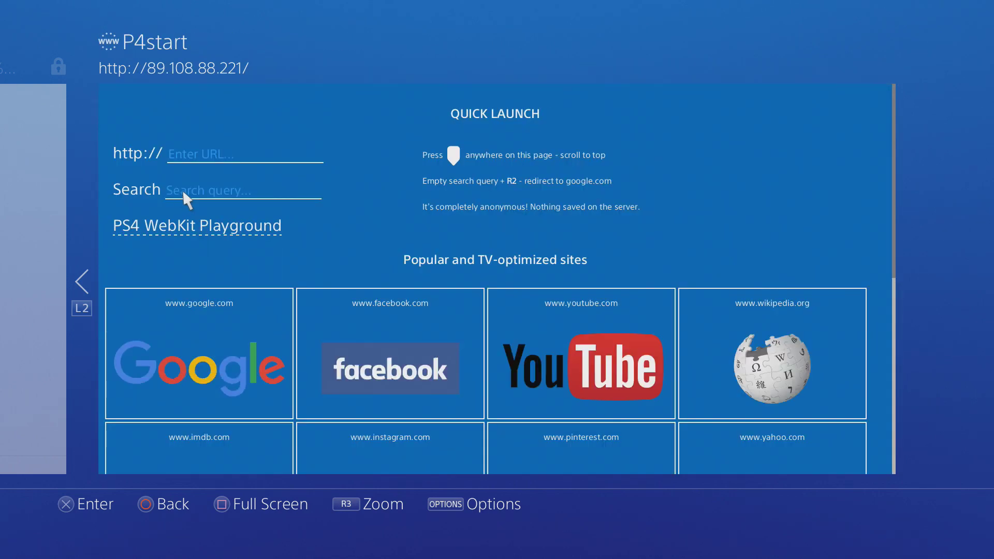
{"action": "scroll", "coordinate": [466, 279], "scroll_direction": "down", "scroll_amount": 1}
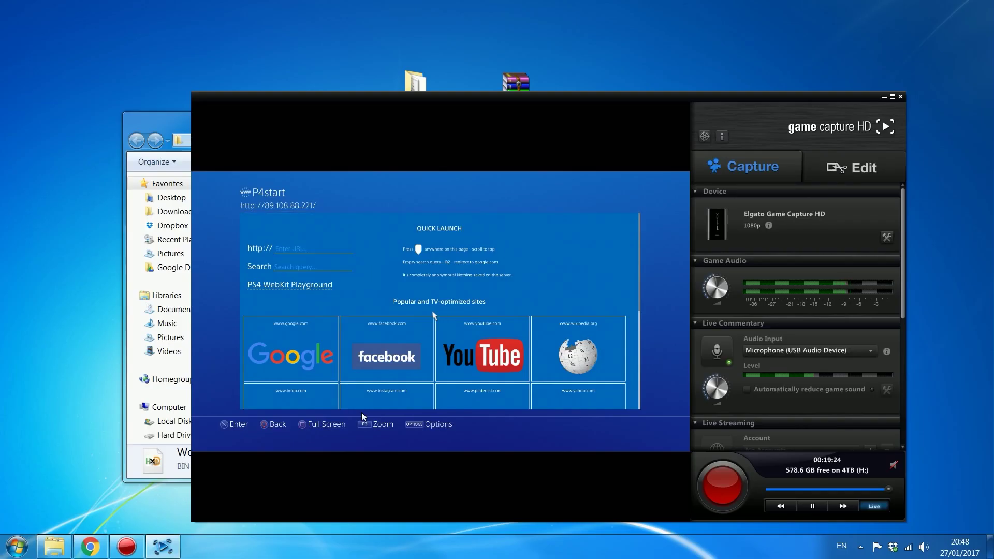
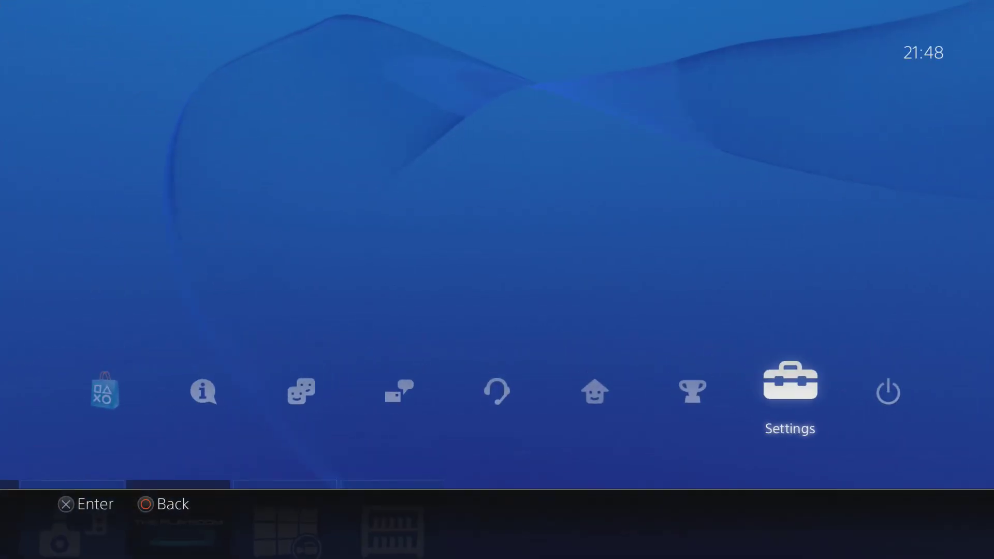
Step: Launch the Internet Browser from the PS4 home screen
{"action": "key", "text": "Down"}
{"action": "key", "text": "Left"}
{"action": "key", "text": "Left"}
{"action": "key", "text": "Left"}
{"action": "key", "text": "Left"}
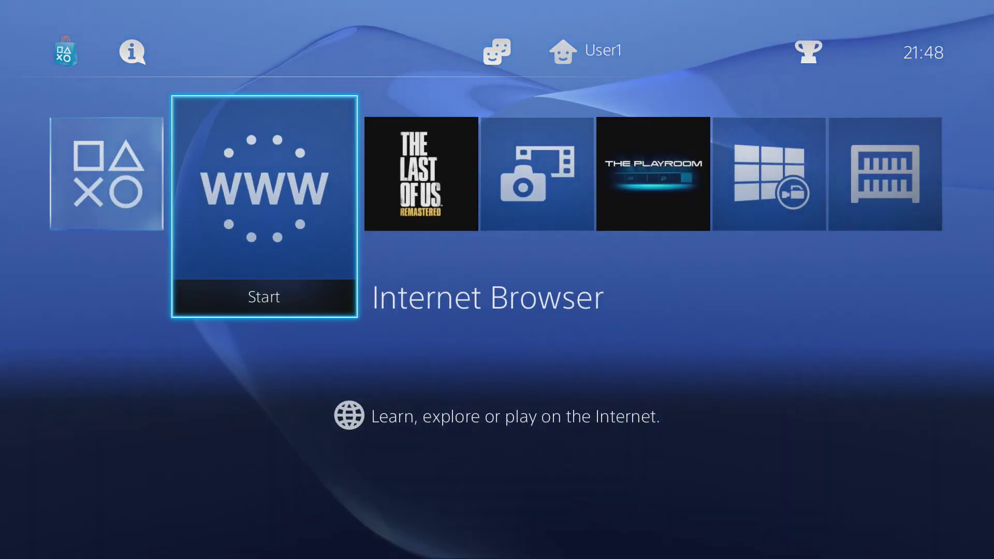
{"action": "key", "text": "Return"}
Step: Move focus up to the browser's Enter URL field
{"action": "key", "text": "Right"}
{"action": "key", "text": "Right"}
{"action": "key", "text": "Right"}
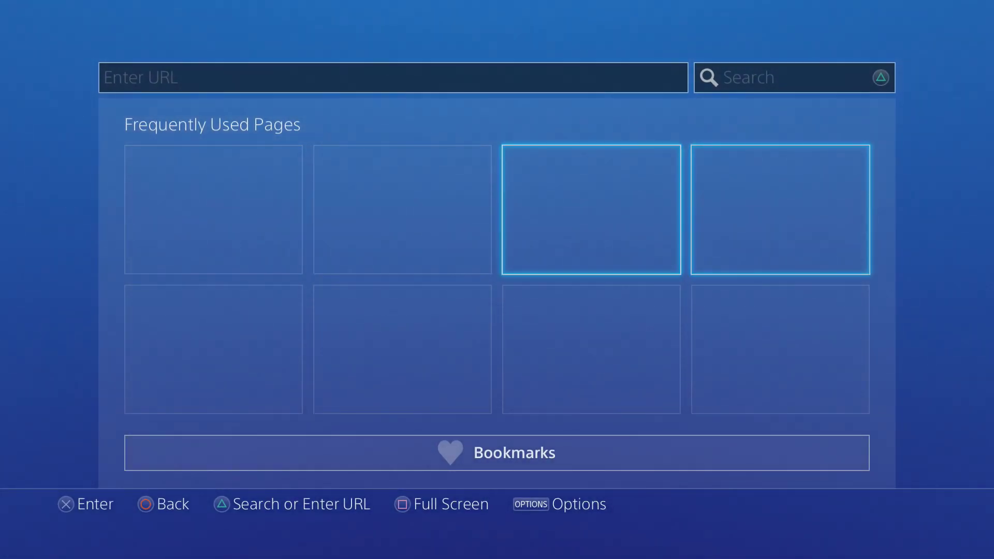
{"action": "key", "text": "Left"}
{"action": "key", "text": "Left"}
{"action": "key", "text": "Left"}
{"action": "key", "text": "Right"}
{"action": "key", "text": "Right"}
{"action": "key", "text": "Down"}
{"action": "key", "text": "Left"}
{"action": "key", "text": "Left"}
{"action": "key", "text": "Up"}
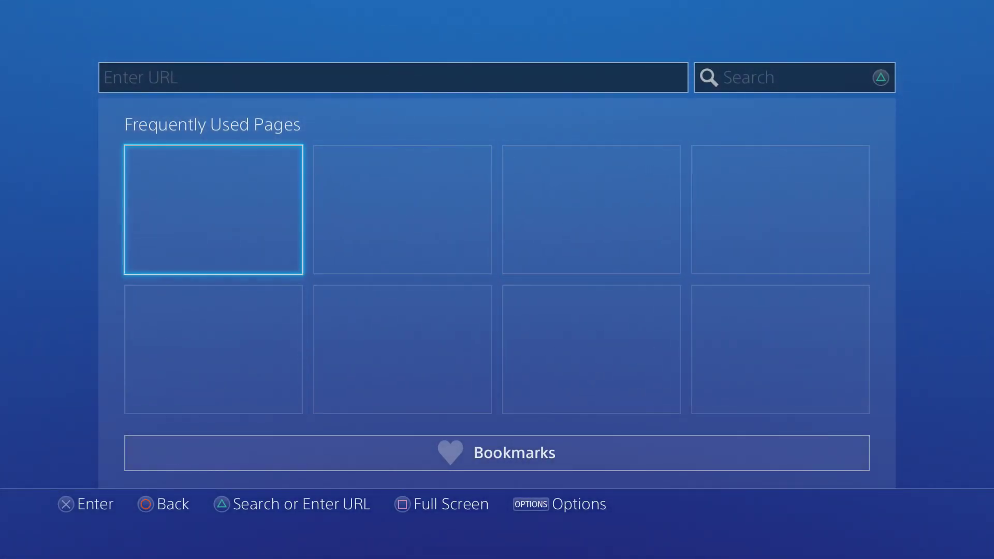
{"action": "key", "text": "Up"}
{"action": "key", "text": "Down"}
{"action": "key", "text": "Up"}
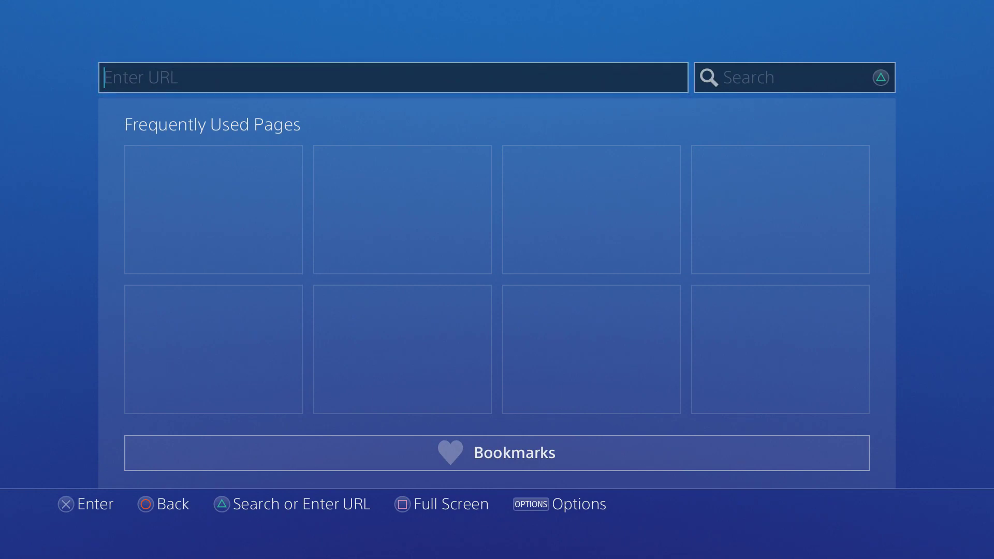
Step: Bring up the on-screen keyboard and enter 'f' as the first character
{"action": "key", "text": "Return"}
{"action": "key", "text": "Left"}
{"action": "key", "text": "Left"}
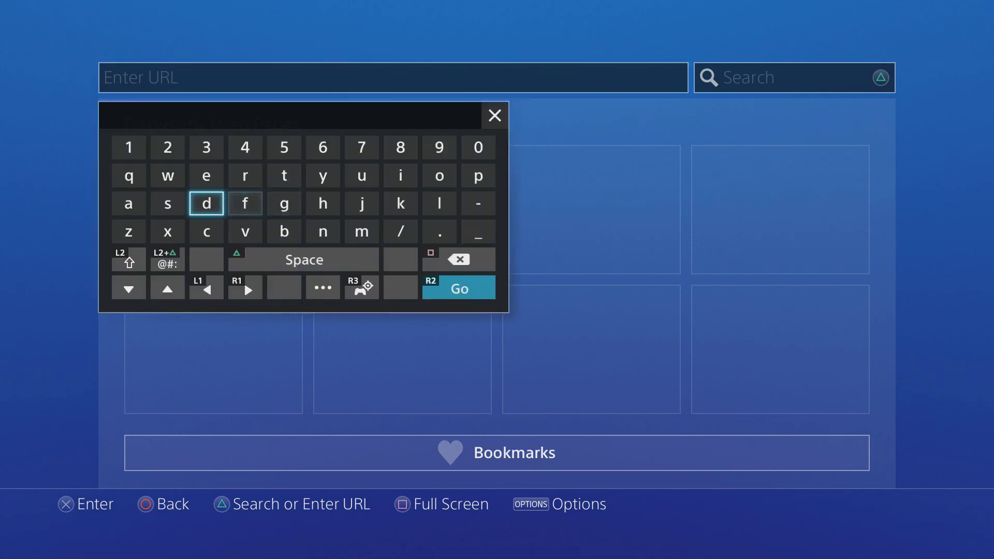
{"action": "key", "text": "Up"}
{"action": "key", "text": "Left"}
{"action": "key", "text": "Right"}
{"action": "key", "text": "Right"}
{"action": "key", "text": "Right"}
{"action": "key", "text": "Down"}
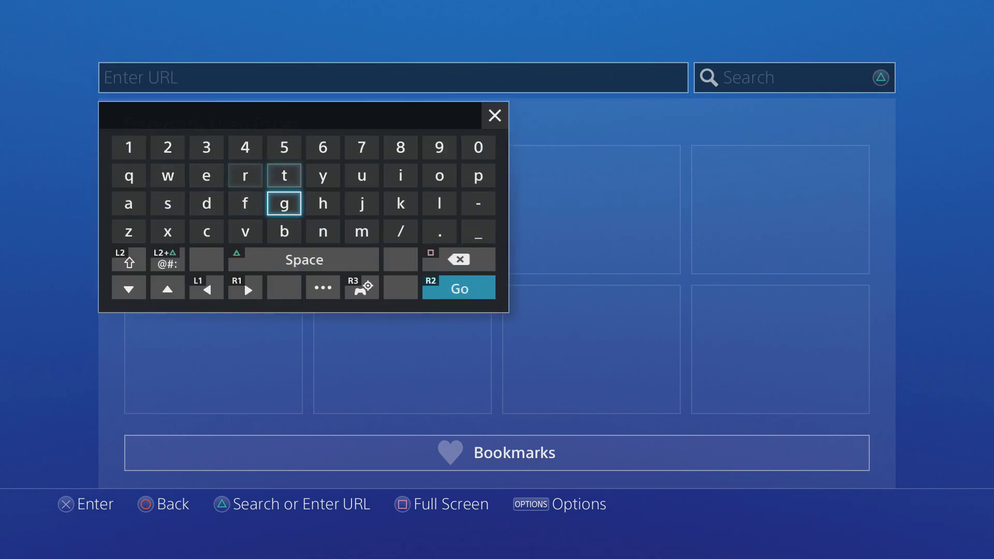
{"action": "key", "text": "Left"}
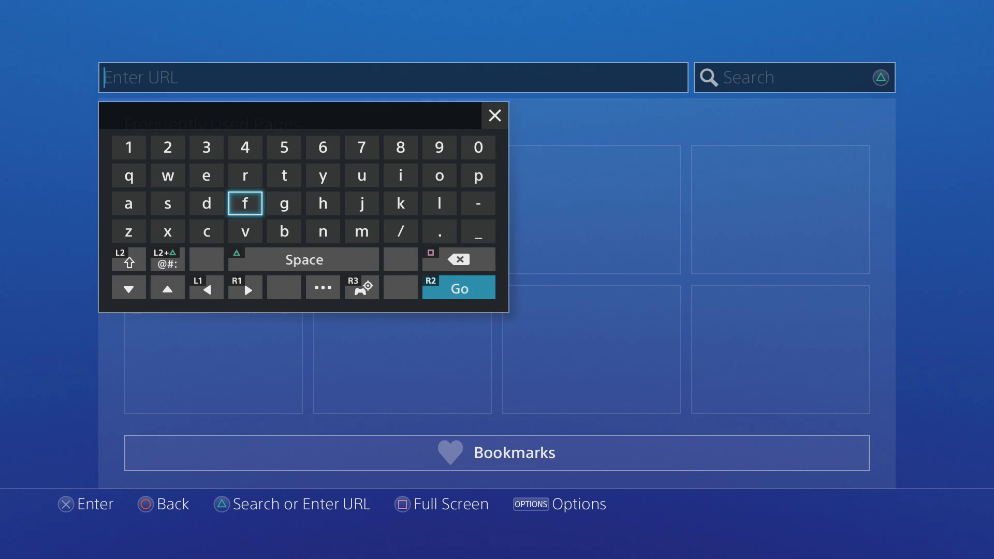
{"action": "key", "text": "Return"}
Step: Add '-x' so the address reads 'f-x'
{"action": "key", "text": "Right"}
{"action": "key", "text": "Right"}
{"action": "key", "text": "Right"}
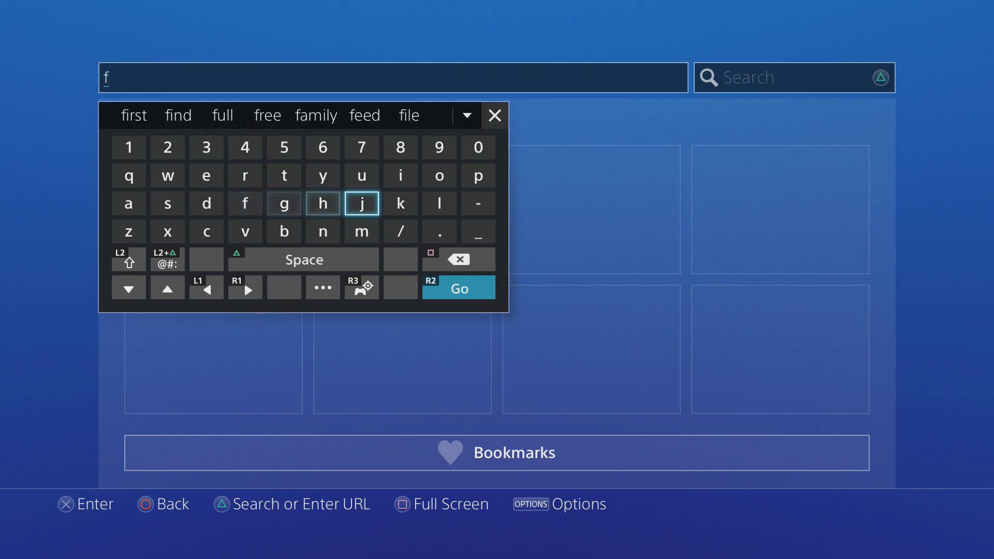
{"action": "key", "text": "Right"}
{"action": "key", "text": "Right"}
{"action": "key", "text": "Down"}
{"action": "key", "text": "Up"}
Step: Continue the address with '.fr' to make 'f-x.fr'
{"action": "key", "text": "Right"}
{"action": "key", "text": "Return"}
{"action": "key", "text": "Left"}
{"action": "key", "text": "Left"}
{"action": "key", "text": "Left"}
{"action": "key", "text": "Left"}
{"action": "key", "text": "Left"}
{"action": "key", "text": "Left"}
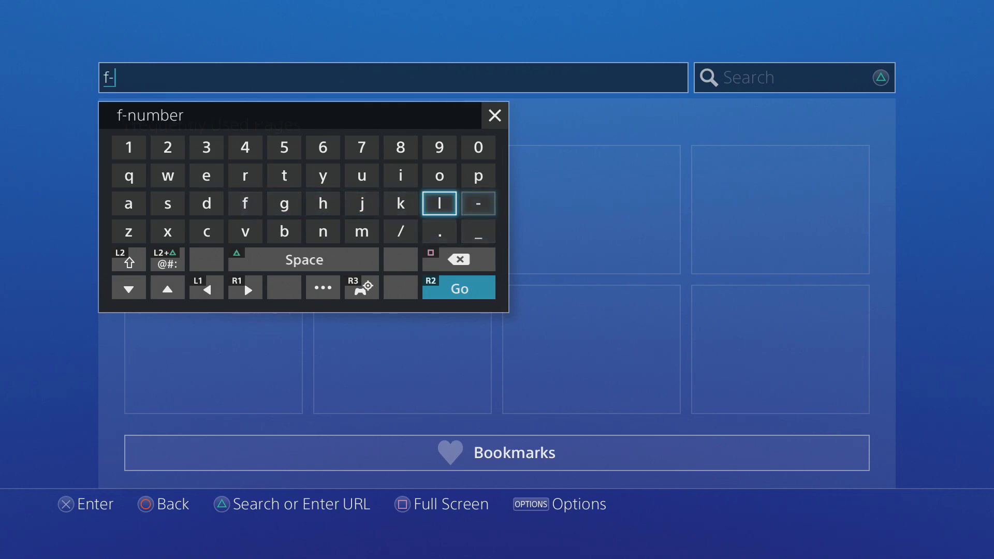
{"action": "key", "text": "Left"}
{"action": "key", "text": "Left"}
{"action": "key", "text": "Down"}
{"action": "key", "text": "Return"}
{"action": "key", "text": "Right"}
{"action": "key", "text": "Right"}
{"action": "key", "text": "Right"}
{"action": "key", "text": "Right"}
{"action": "key", "text": "Right"}
{"action": "key", "text": "Right"}
{"action": "key", "text": "Right"}
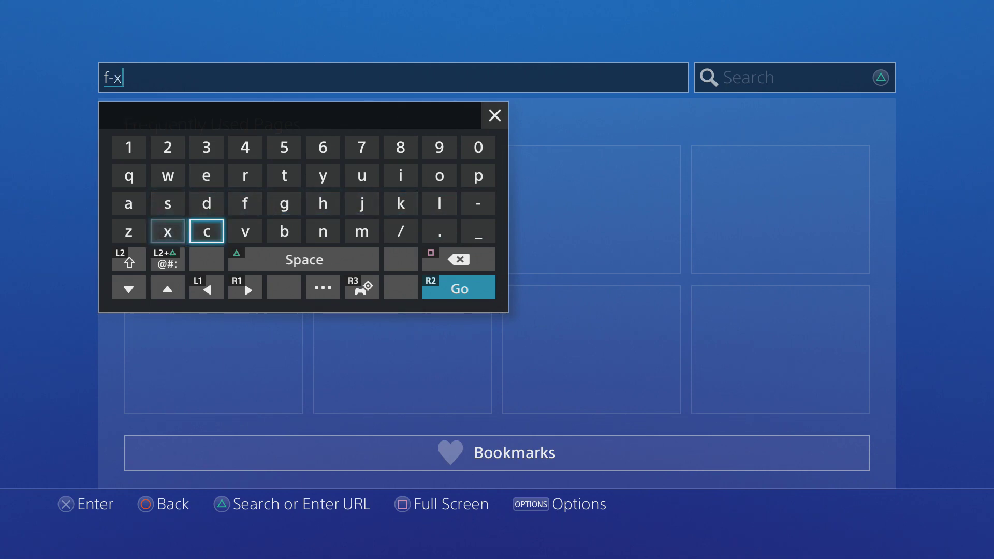
{"action": "key", "text": "Return"}
{"action": "key", "text": "Left"}
{"action": "key", "text": "Left"}
{"action": "key", "text": "Left"}
{"action": "key", "text": "Left"}
{"action": "key", "text": "Left"}
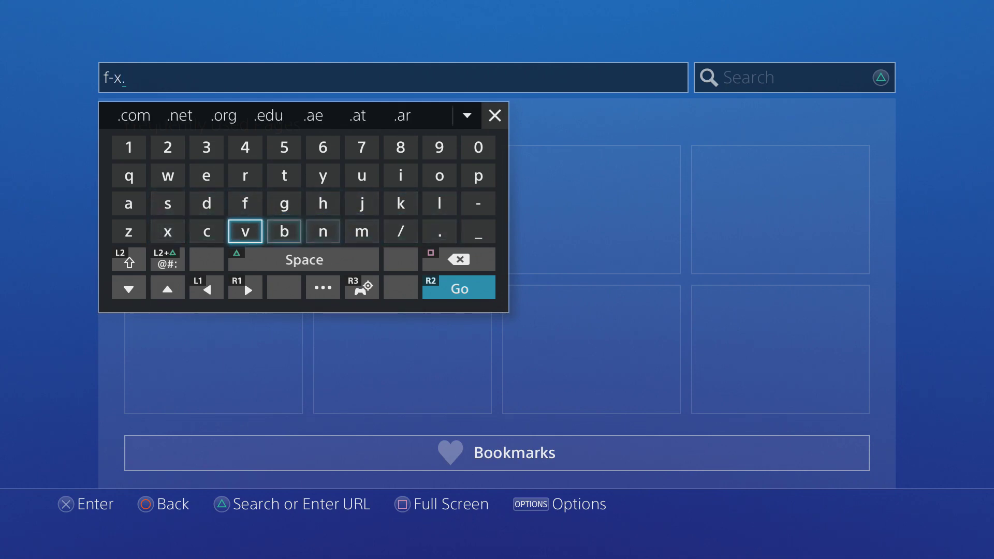
{"action": "key", "text": "Up"}
{"action": "key", "text": "Return"}
{"action": "key", "text": "Up"}
{"action": "key", "text": "Return"}
Step: Delete the stray extra dot and add a slash, giving 'f-x.fr/'
{"action": "key", "text": "Down"}
{"action": "key", "text": "Down"}
{"action": "key", "text": "Right"}
{"action": "key", "text": "Right"}
{"action": "key", "text": "Right"}
{"action": "key", "text": "Right"}
{"action": "key", "text": "Right"}
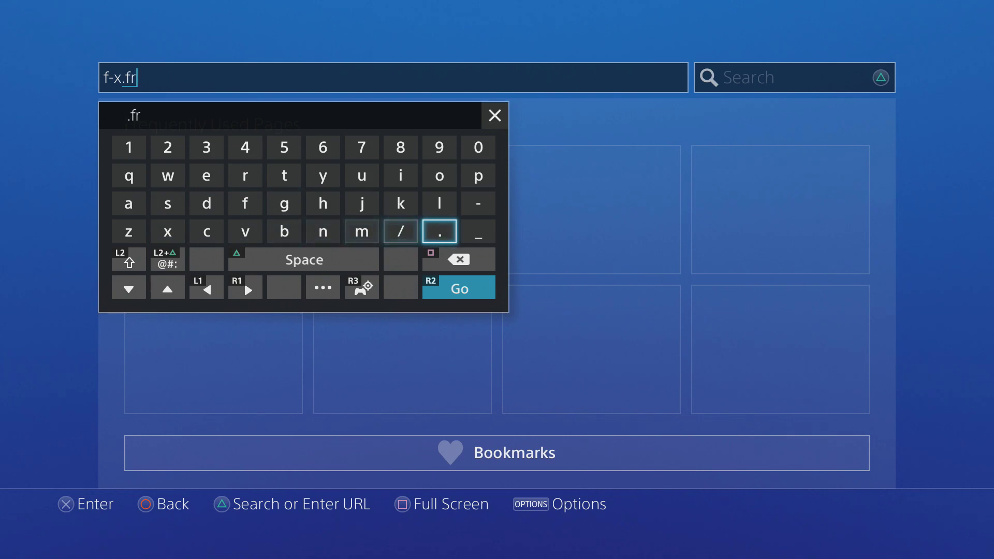
{"action": "key", "text": "Return"}
{"action": "key", "text": "Up"}
{"action": "key", "text": "Up"}
{"action": "key", "text": "Right"}
{"action": "key", "text": "Left"}
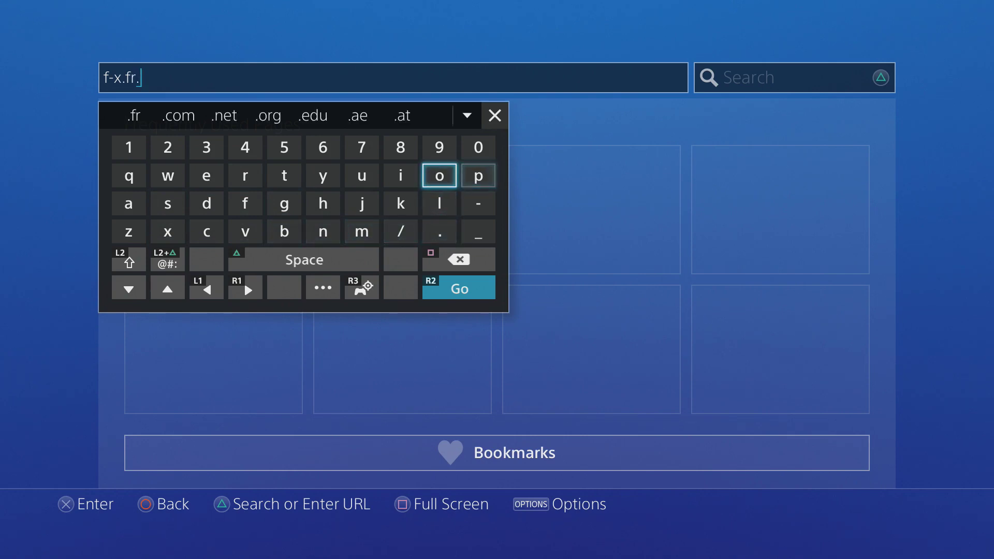
{"action": "key", "text": "BackSpace"}
{"action": "key", "text": "Down"}
{"action": "key", "text": "Down"}
{"action": "key", "text": "Left"}
{"action": "key", "text": "Return"}
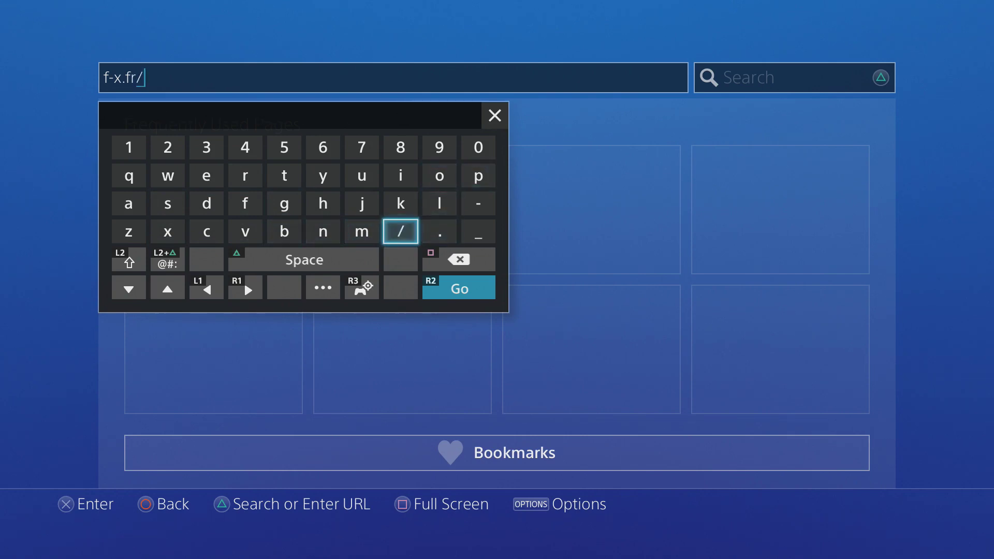
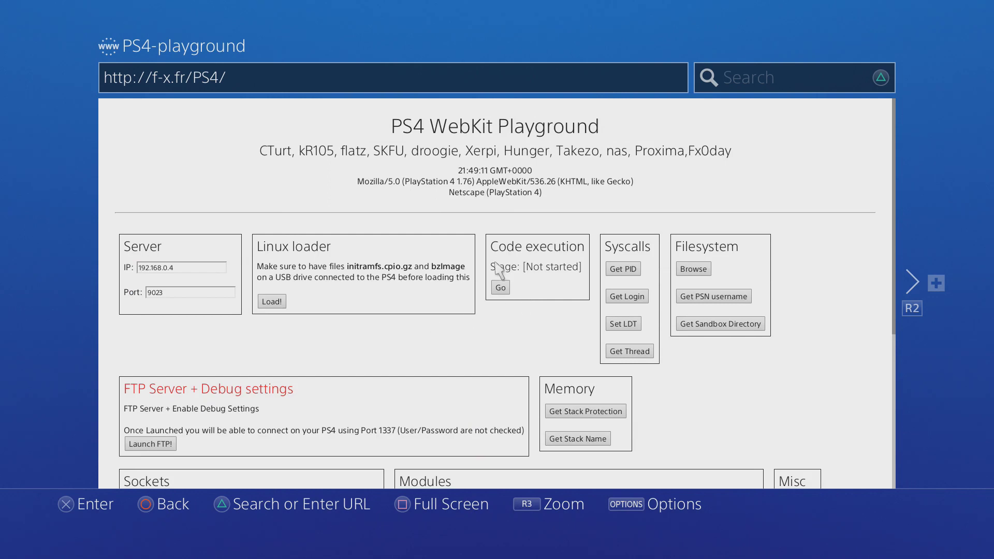
{"action": "key", "text": "Menu"}
{"action": "key", "text": "Up"}
{"action": "key", "text": "Up"}
{"action": "key", "text": "Up"}
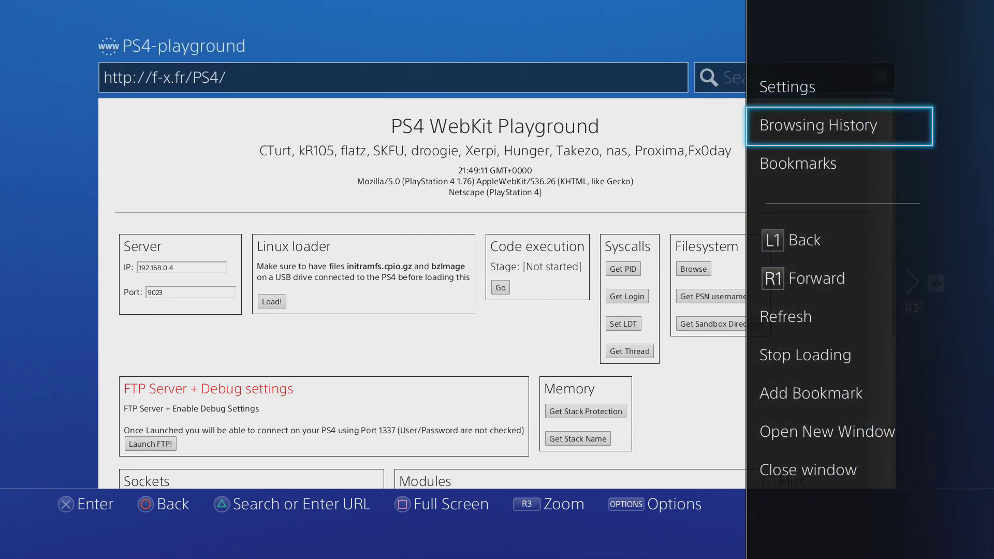
{"action": "key", "text": "Down"}
{"action": "key", "text": "Down"}
{"action": "key", "text": "Down"}
{"action": "key", "text": "Down"}
{"action": "key", "text": "Down"}
{"action": "key", "text": "Down"}
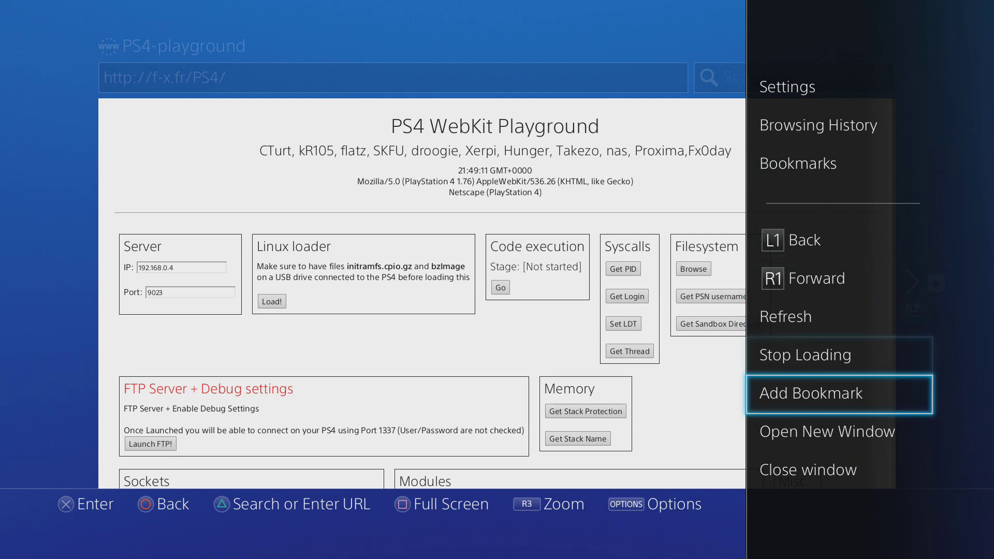
{"action": "key", "text": "Return"}
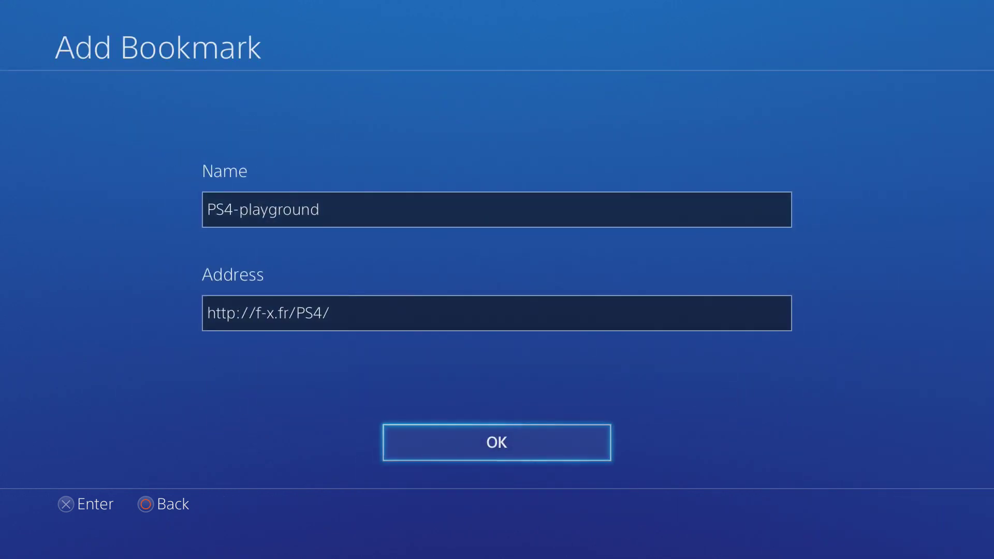
{"action": "key", "text": "Return"}
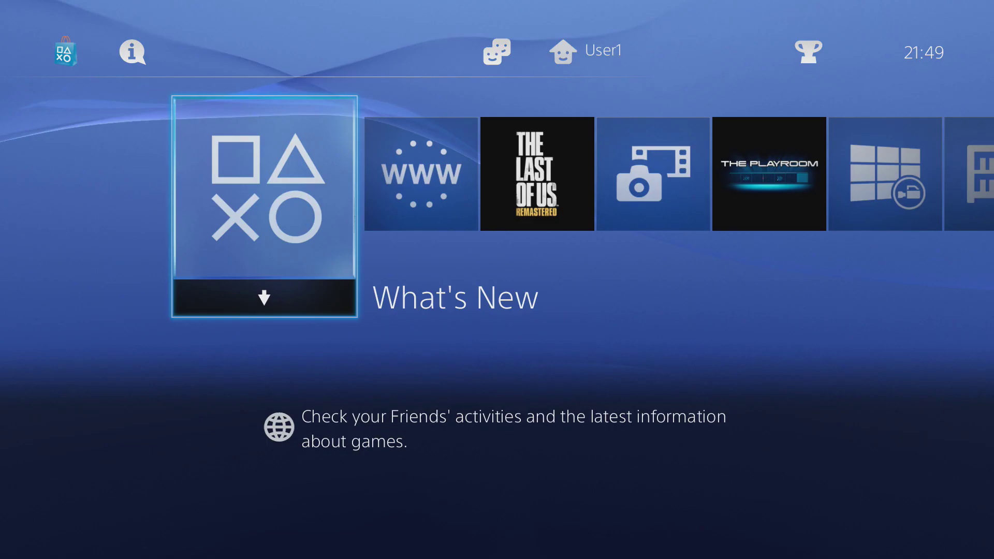
{"action": "key", "text": "Right"}
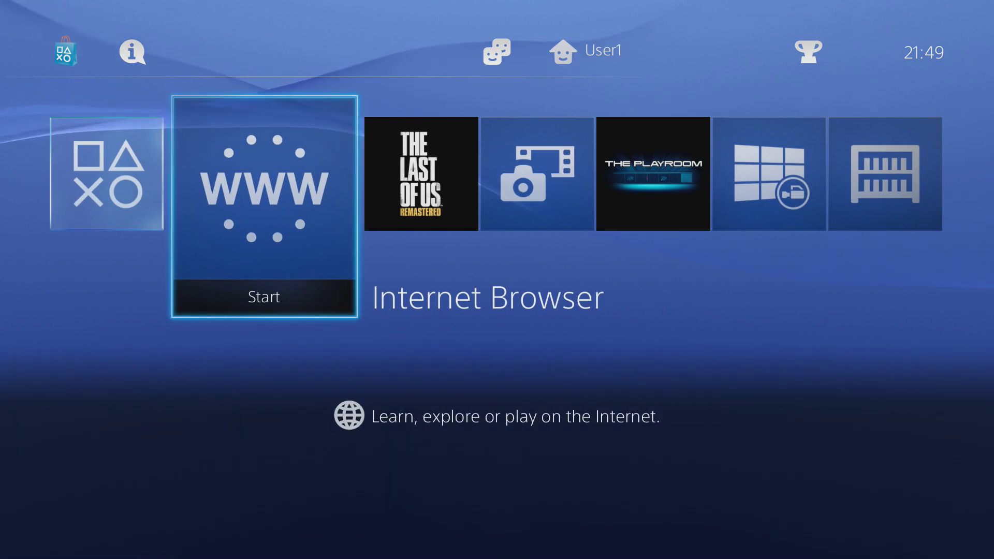
{"action": "key", "text": "Up"}
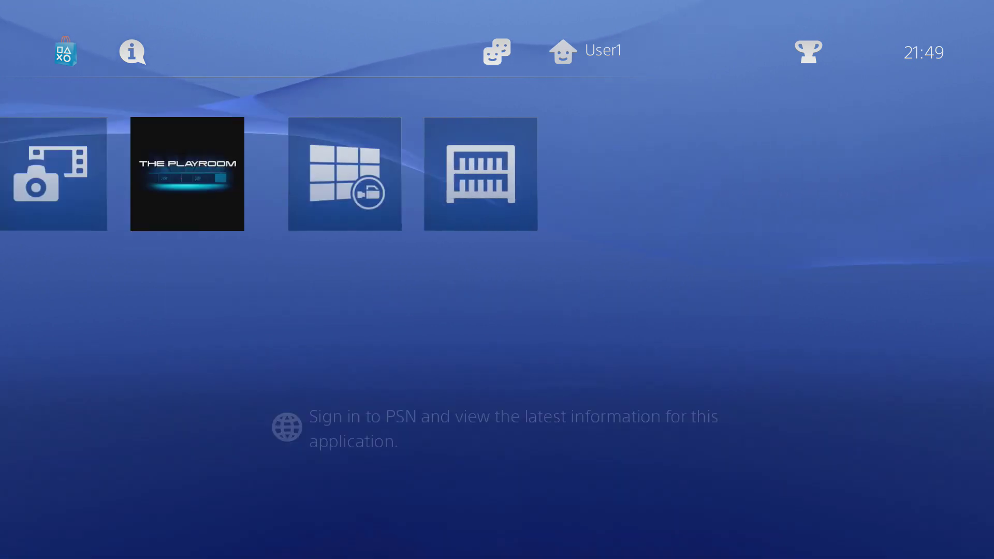
{"action": "key", "text": "Return"}
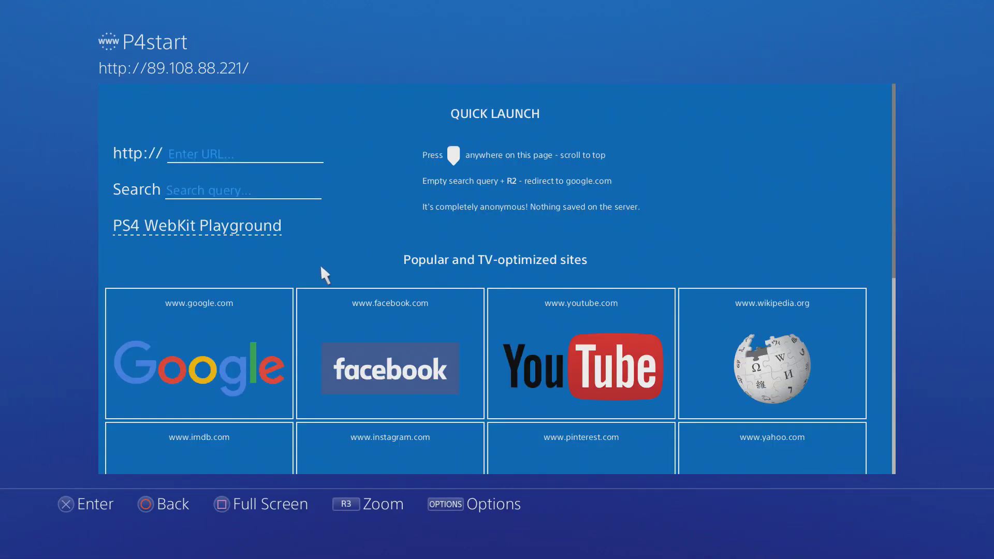
{"action": "scroll", "coordinate": [321, 267], "scroll_direction": "down", "scroll_amount": 5}
{"action": "scroll", "coordinate": [321, 267], "scroll_direction": "up", "scroll_amount": 4}
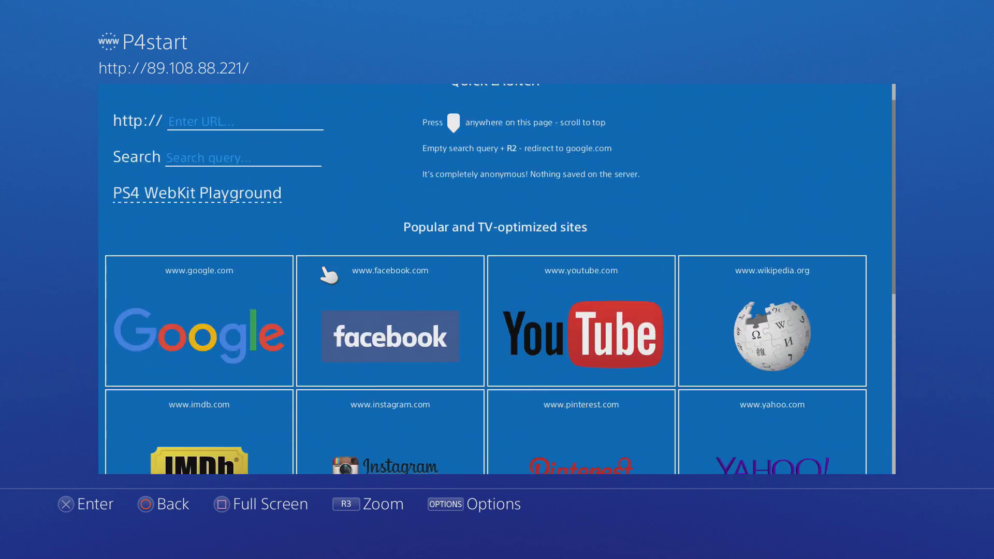
{"action": "scroll", "coordinate": [322, 268], "scroll_direction": "up", "scroll_amount": 1}
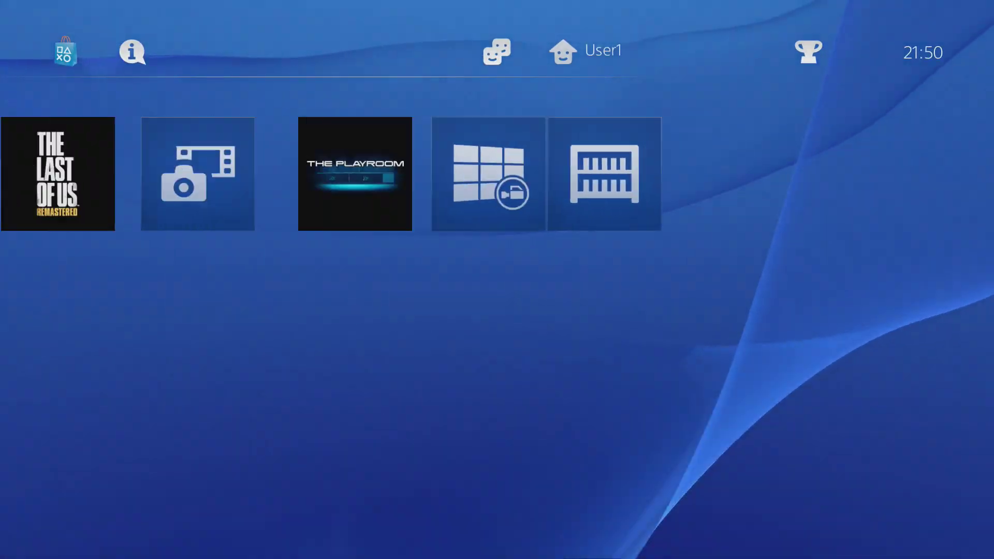
{"action": "key", "text": "Left"}
{"action": "key", "text": "Left"}
{"action": "key", "text": "Left"}
{"action": "key", "text": "Left"}
{"action": "key", "text": "Left"}
{"action": "key", "text": "Left"}
{"action": "key", "text": "Right"}
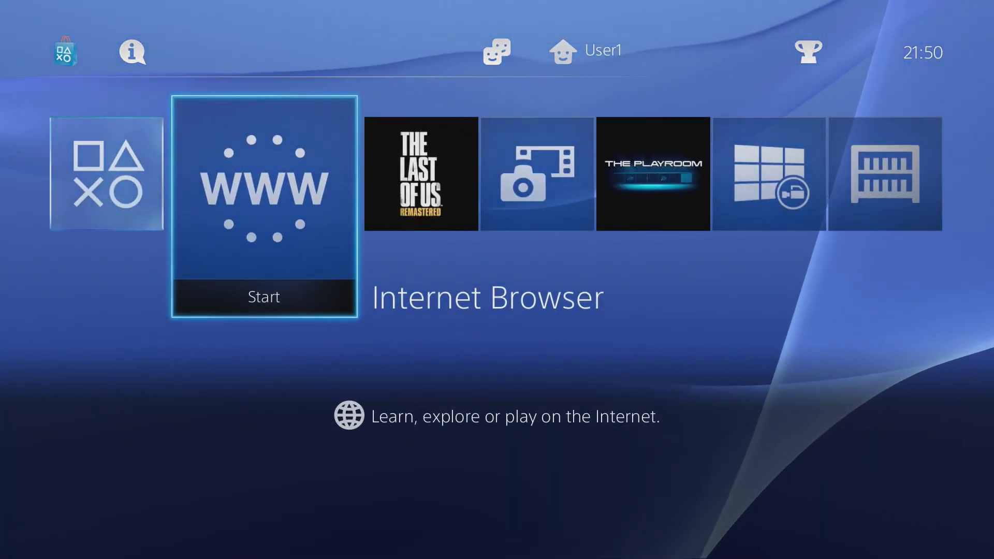
{"action": "key", "text": "Return"}
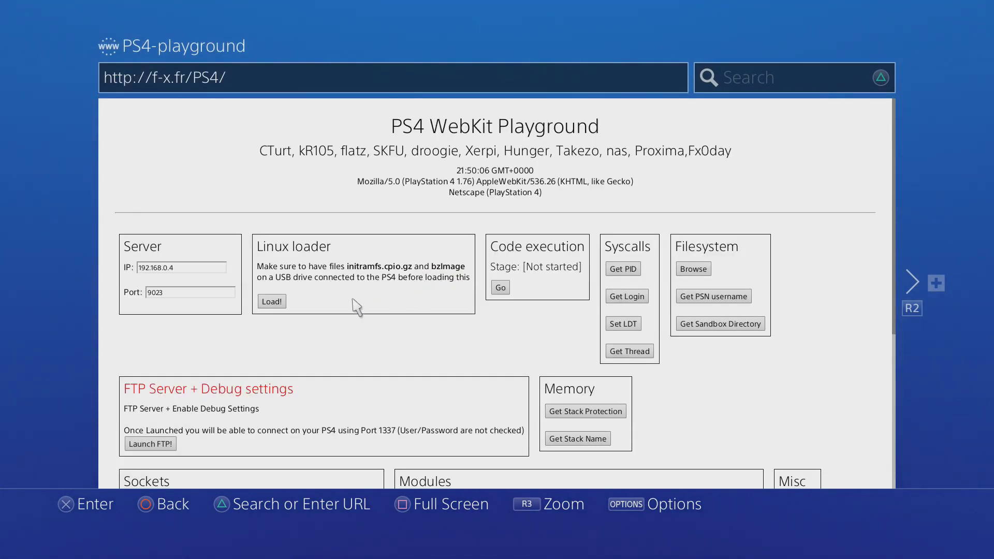
{"action": "scroll", "coordinate": [358, 307], "scroll_direction": "down", "scroll_amount": 4}
{"action": "scroll", "coordinate": [358, 306], "scroll_direction": "up", "scroll_amount": 4}
{"action": "key", "text": "super"}
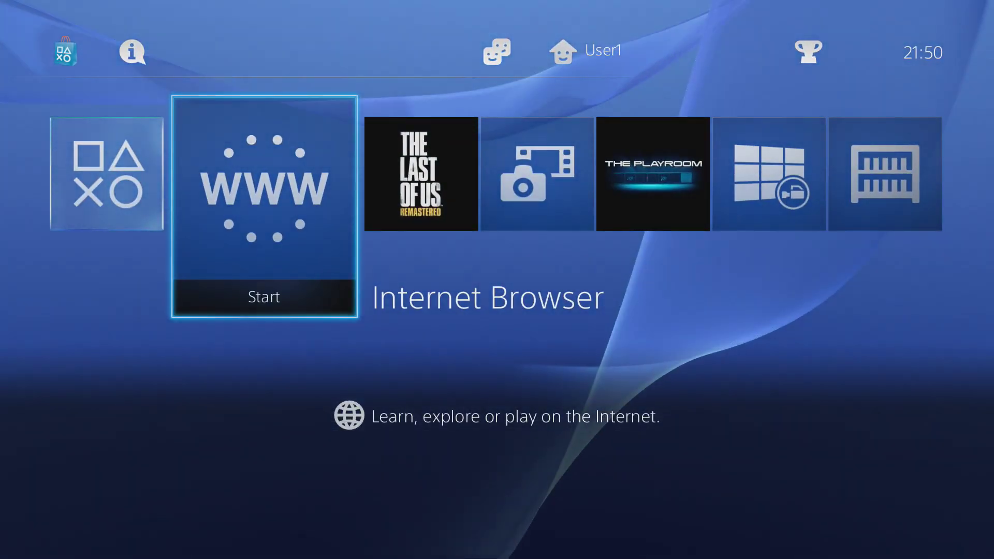